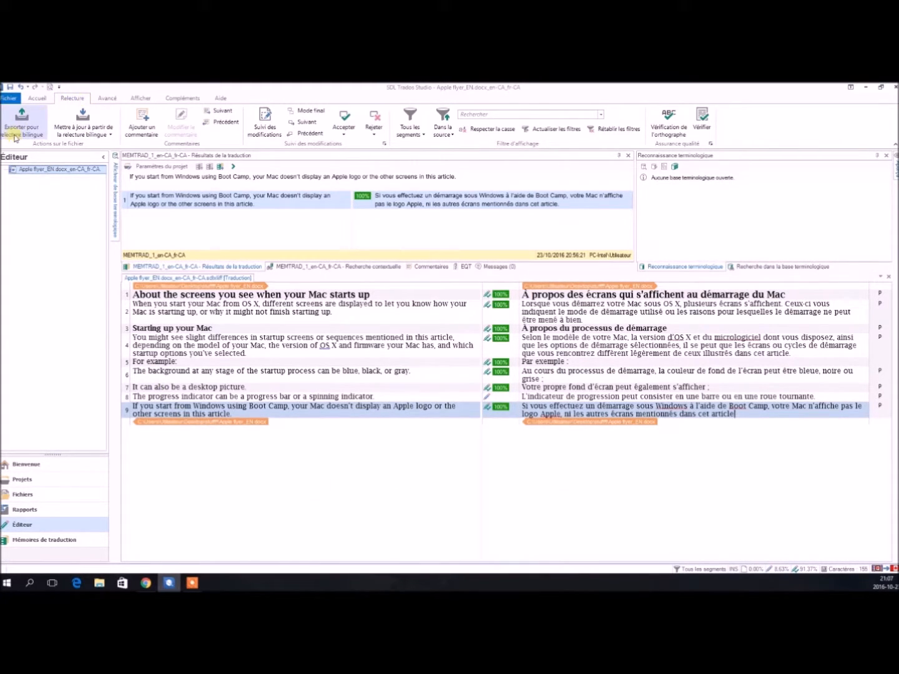
pyautogui.click(109, 136)
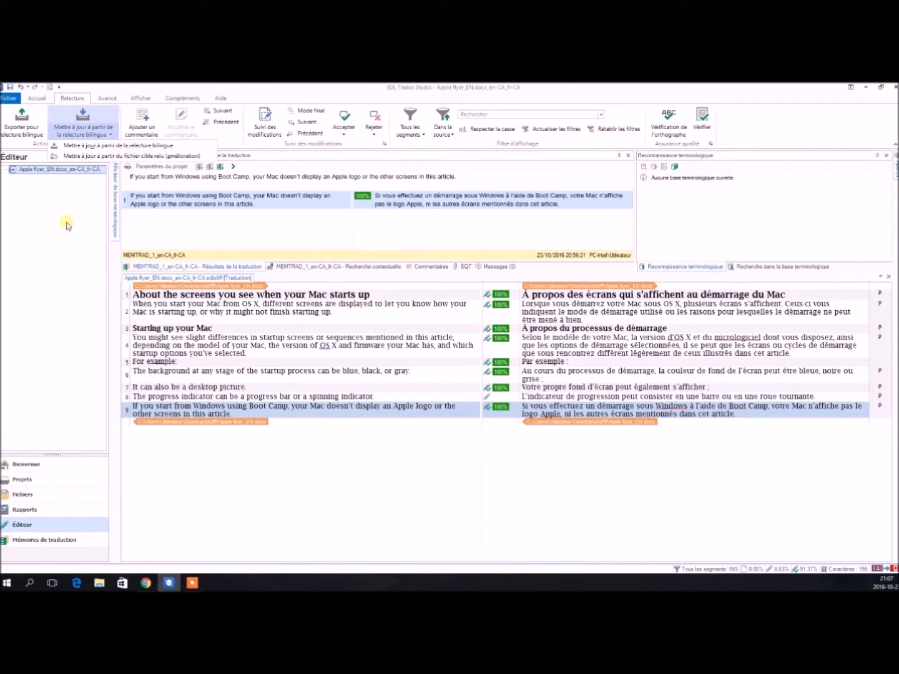
pyautogui.click(67, 242)
pyautogui.click(686, 487)
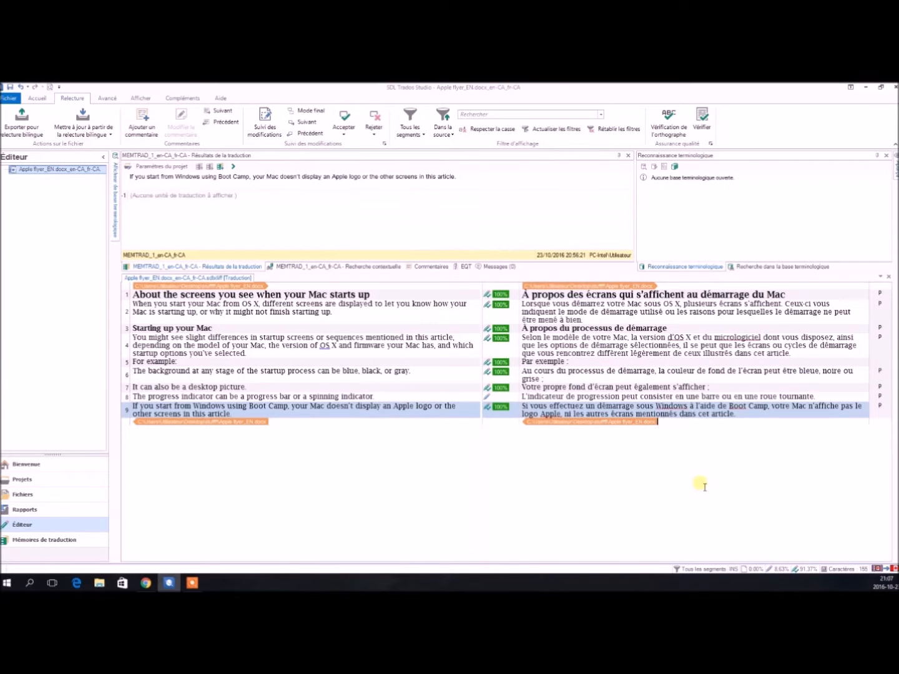
# Export the document for bilingual review with the default side-by-side settings, without opening the export folder.
pyautogui.click(38, 136)
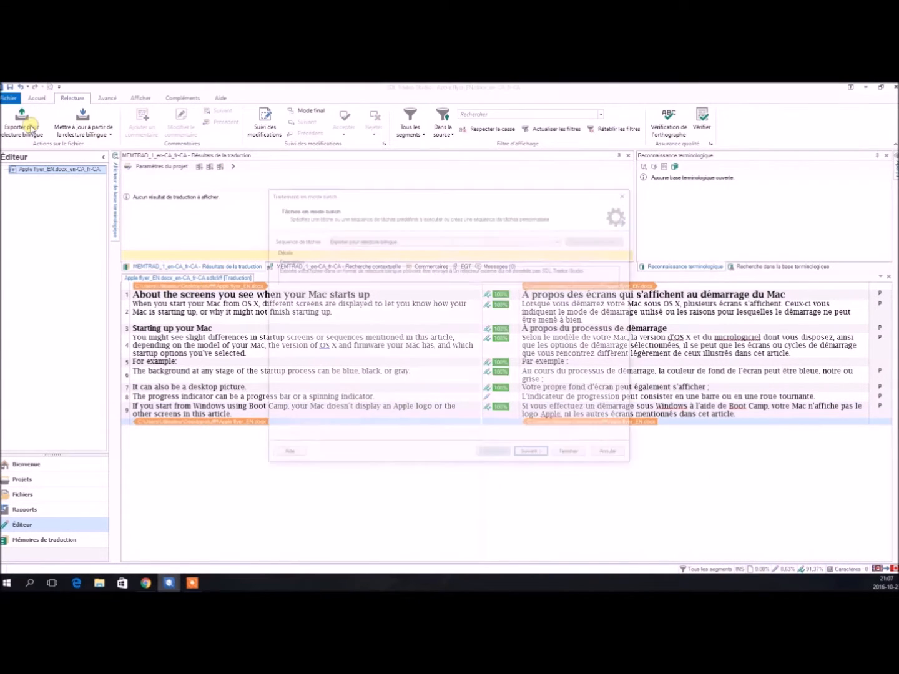
pyautogui.click(530, 455)
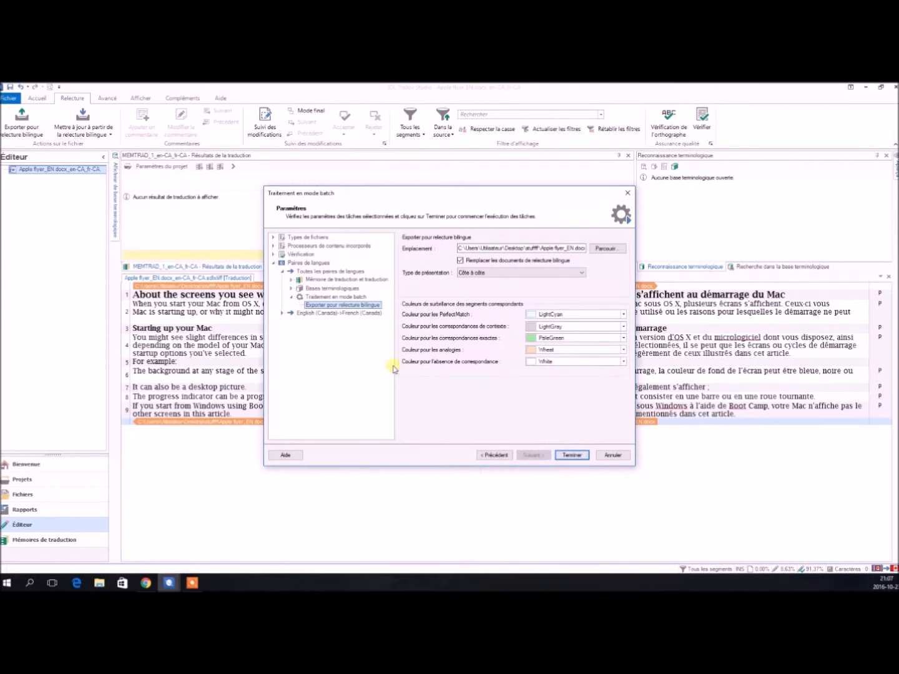
pyautogui.click(568, 455)
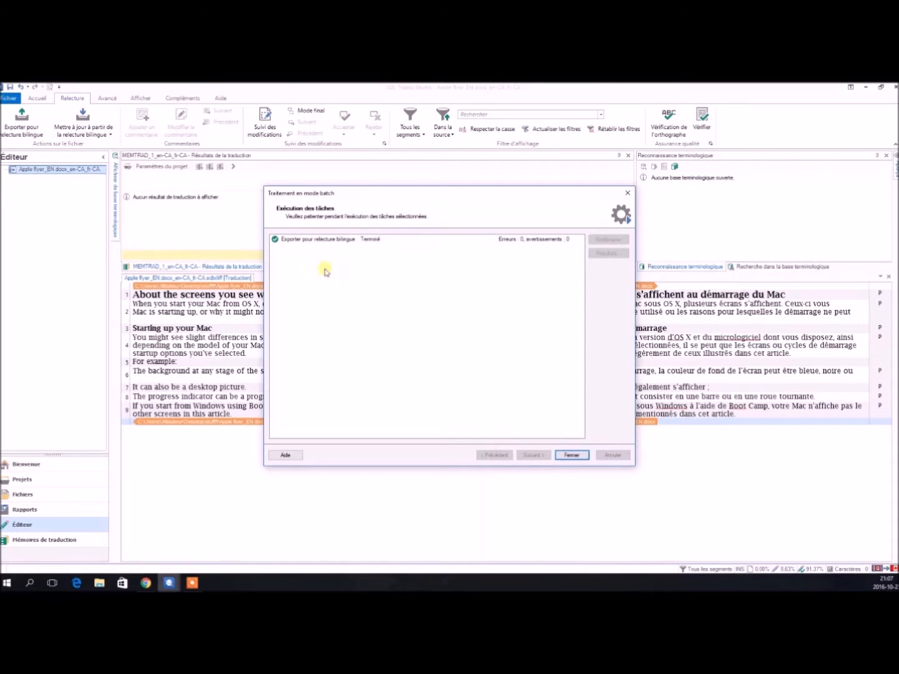
pyautogui.click(572, 455)
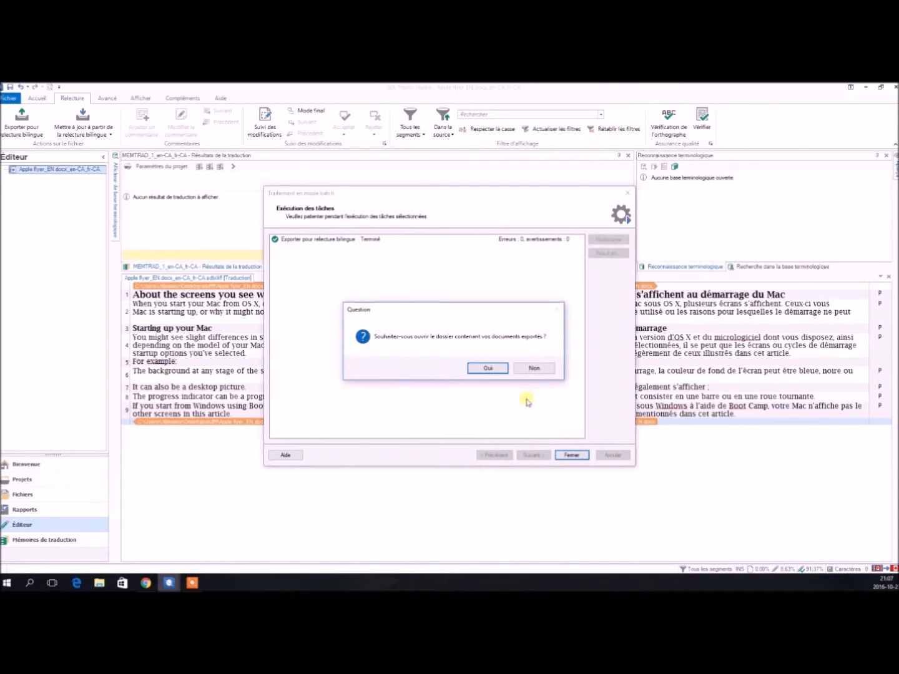
pyautogui.click(535, 369)
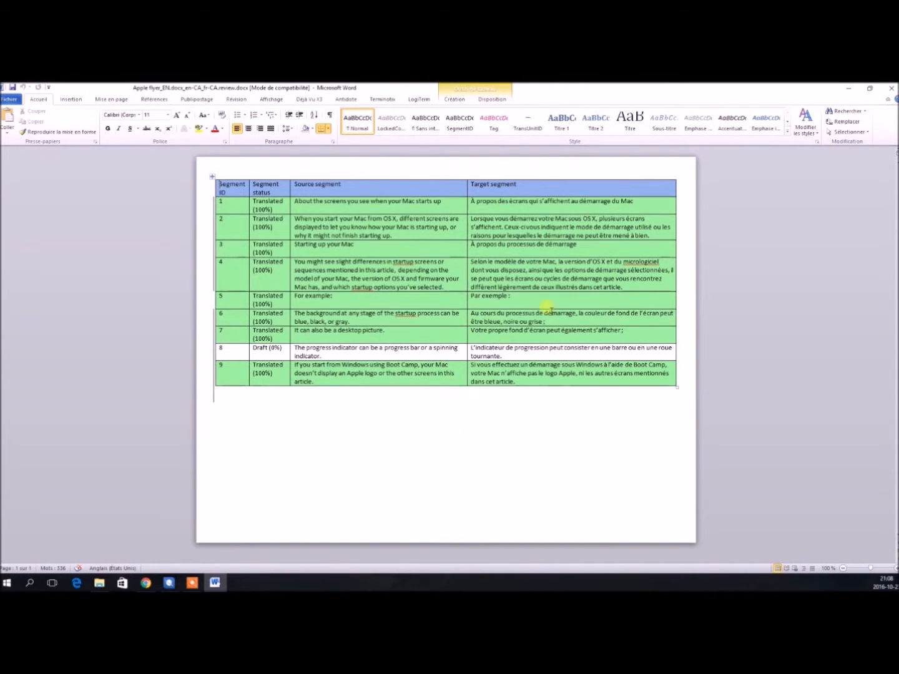
# In the review document, append "Ajouter du texte." to segment 3's target and delete "fond d'écran peut également s'afficher ;" from segment 7's target.
pyautogui.click(602, 251)
pyautogui.write('. Ajouter du texte.')
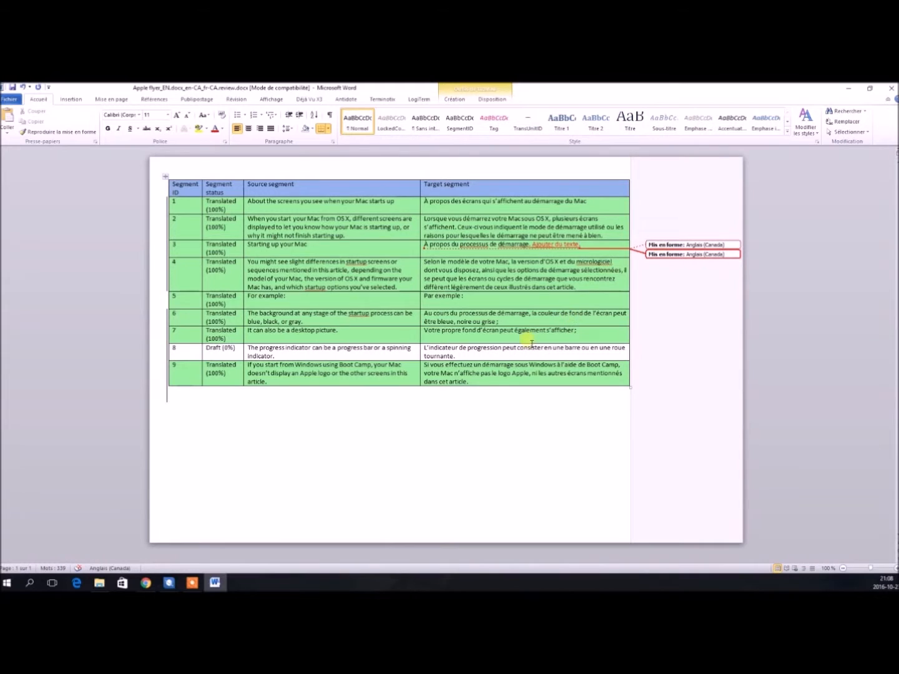
pyautogui.moveTo(581, 332); pyautogui.dragTo(463, 333)
pyautogui.press('Delete')
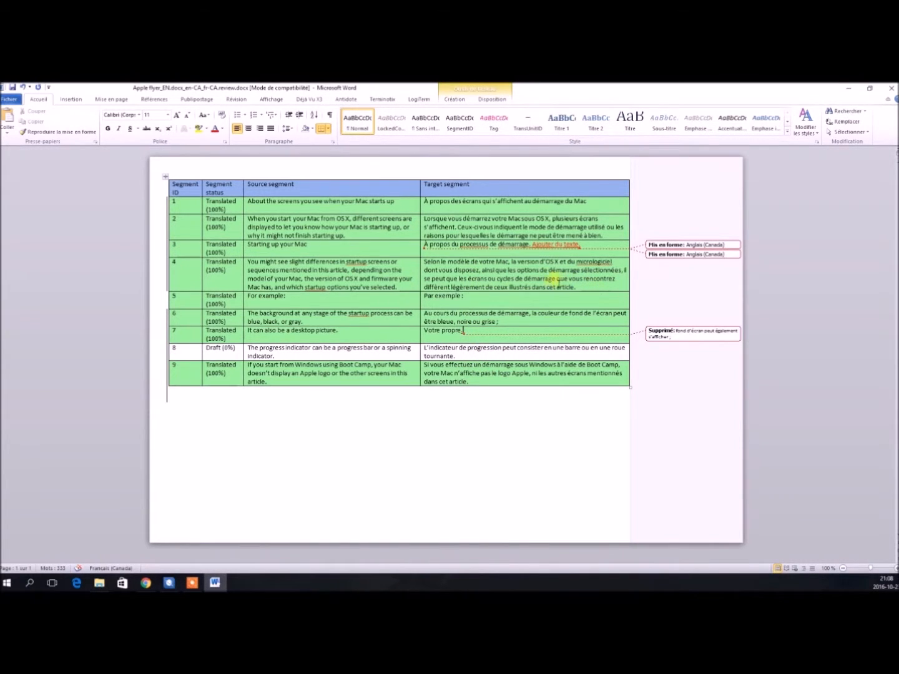
# Append "Ajout." to the end of segment 4's target, then save and close the review document.
pyautogui.click(577, 289)
pyautogui.write('Ajout.')
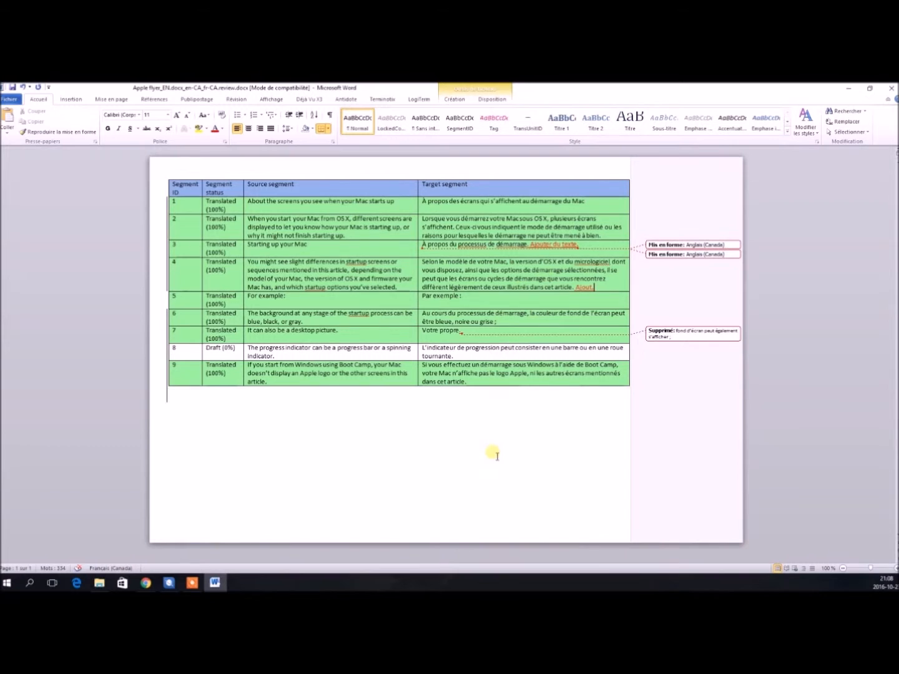
pyautogui.click(12, 87)
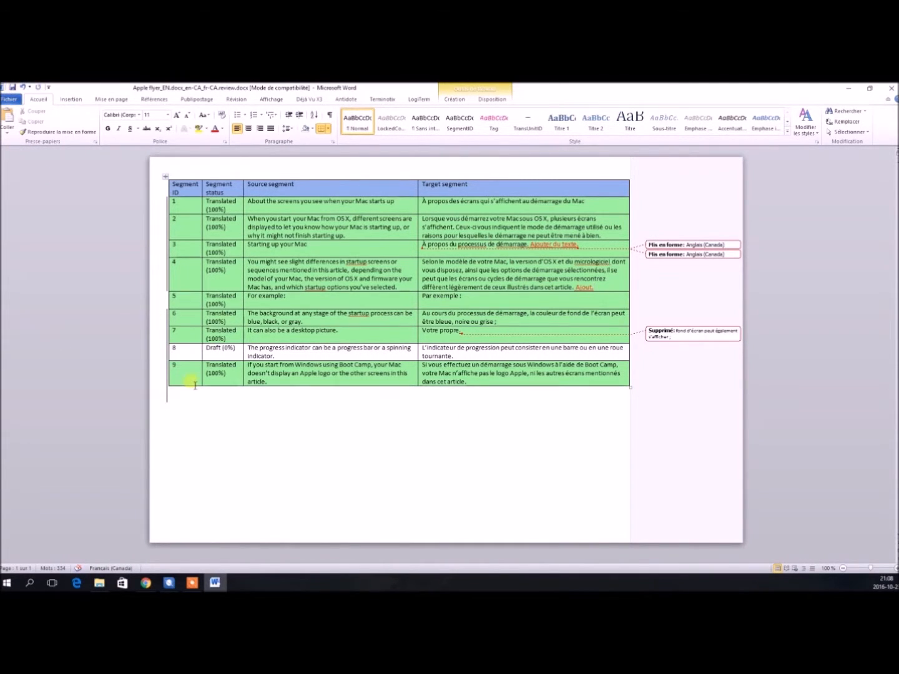
pyautogui.click(891, 88)
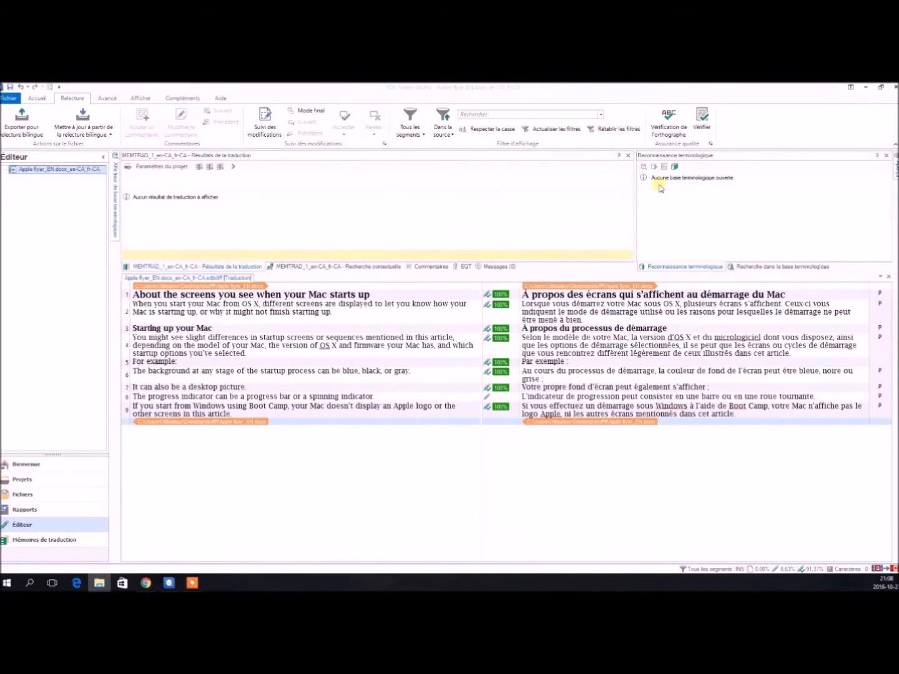
# Start the Update from bilingual review task and add the file Apple flyer_EN.docx_en-CA_fr-CA.review.docx as the review document.
pyautogui.click(759, 418)
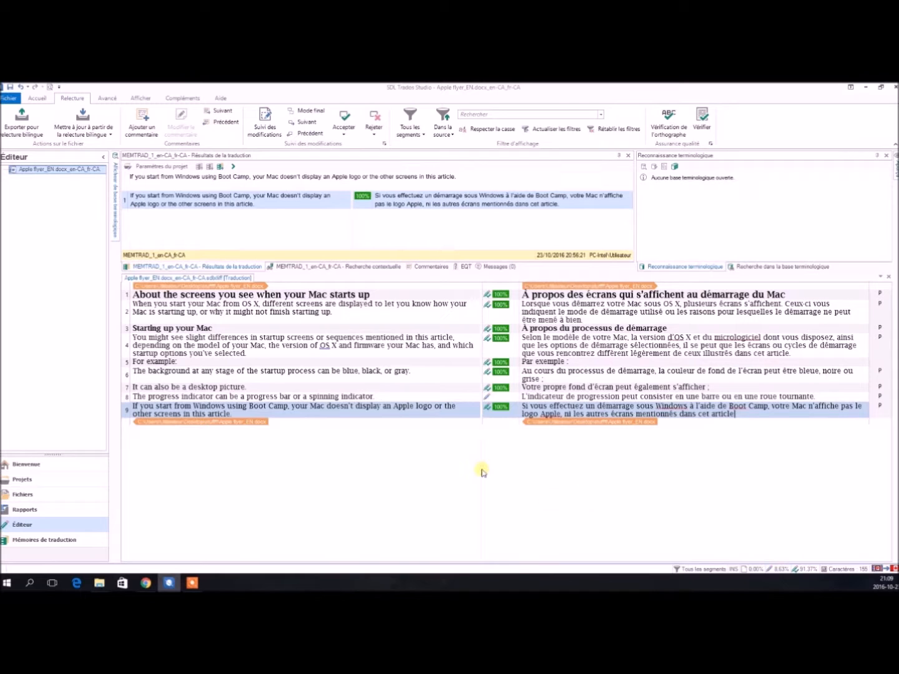
pyautogui.click(112, 133)
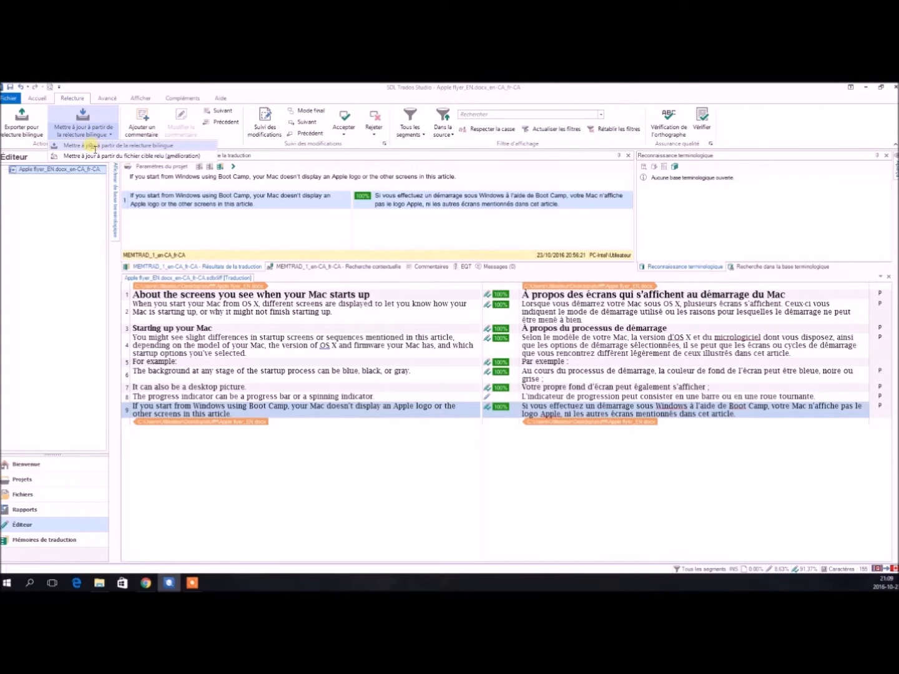
pyautogui.click(94, 145)
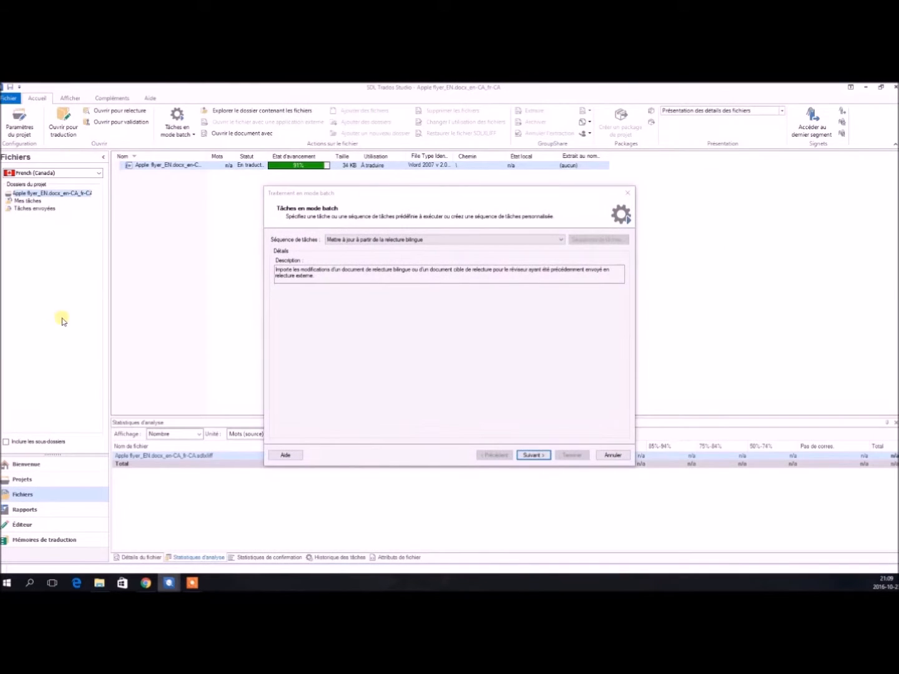
pyautogui.click(533, 455)
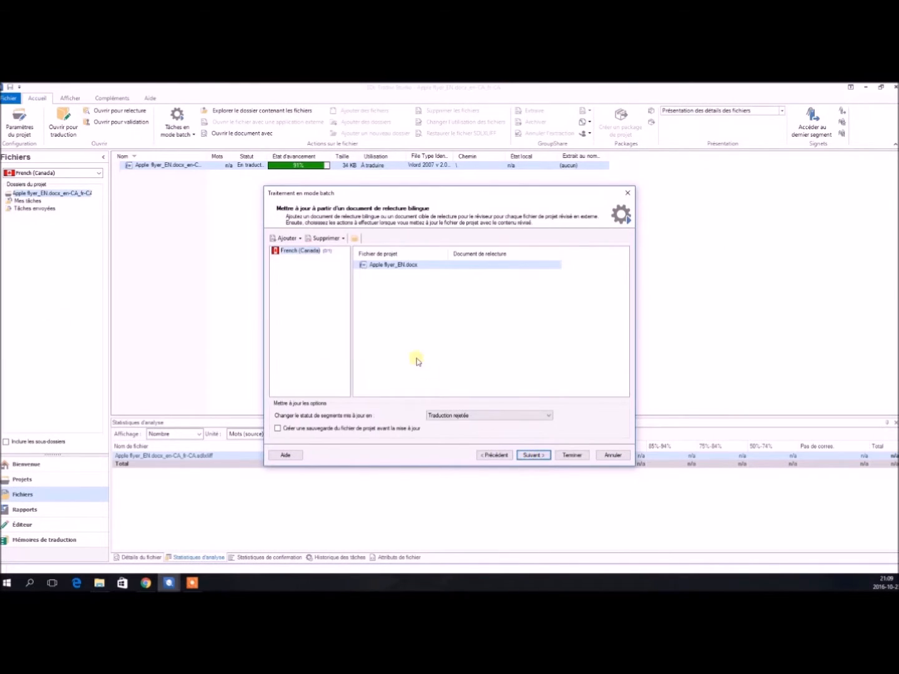
pyautogui.click(291, 238)
pyautogui.click(295, 249)
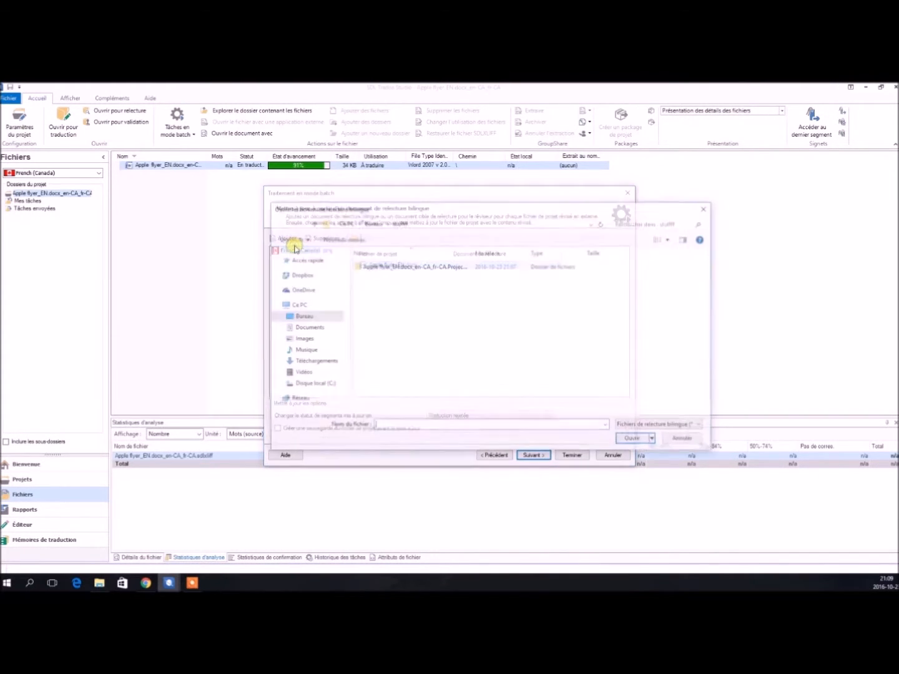
pyautogui.doubleClick(424, 266)
pyautogui.doubleClick(423, 267)
pyautogui.doubleClick(422, 267)
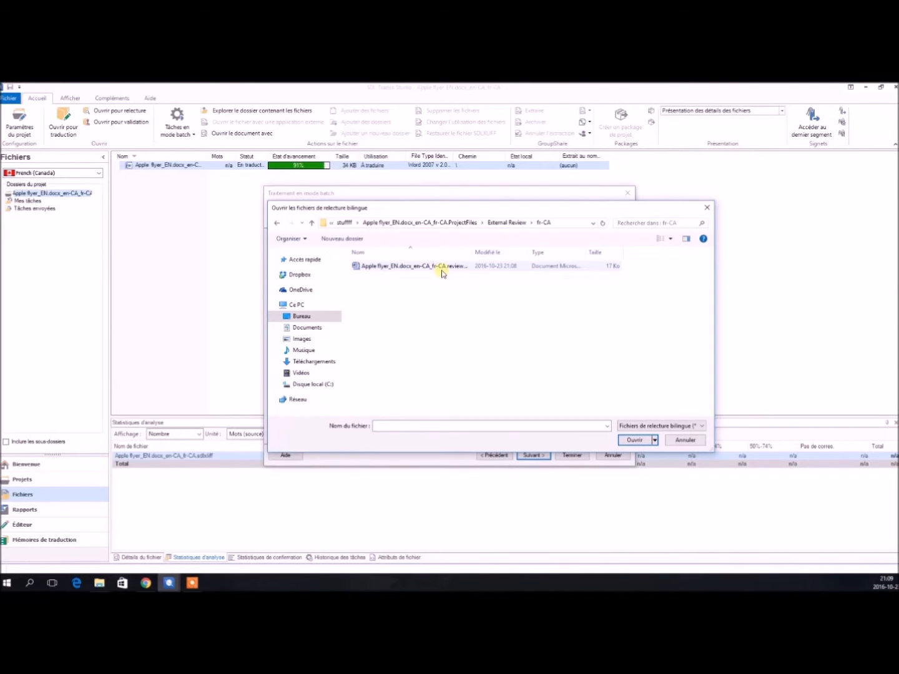
pyautogui.doubleClick(445, 269)
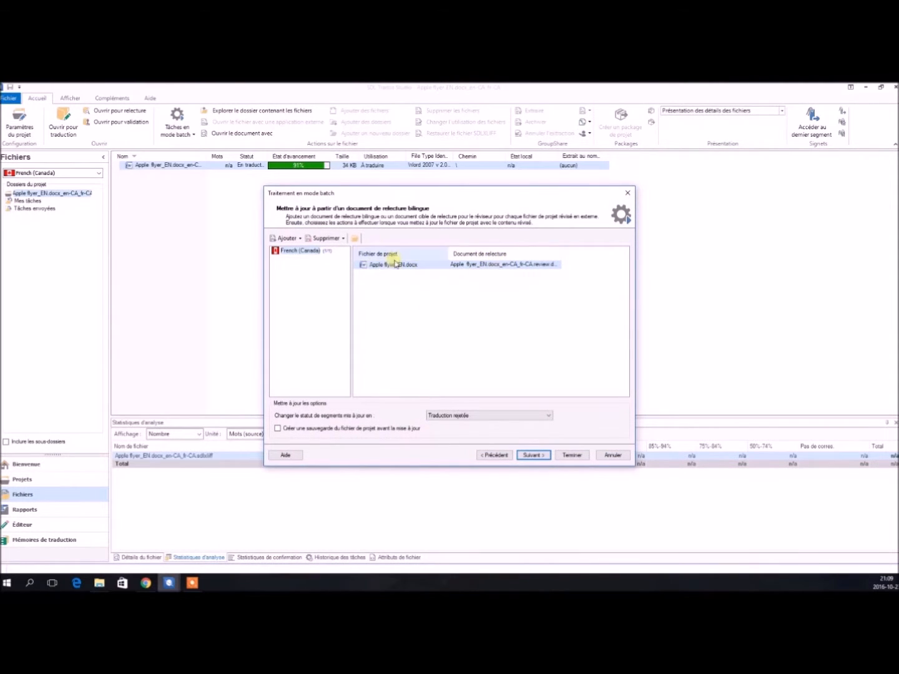
# Run the update task and reopen the updated Apple flyer_EN.docx_en-CA_fr-CA.sdlxliff file.
pyautogui.click(529, 456)
pyautogui.click(572, 455)
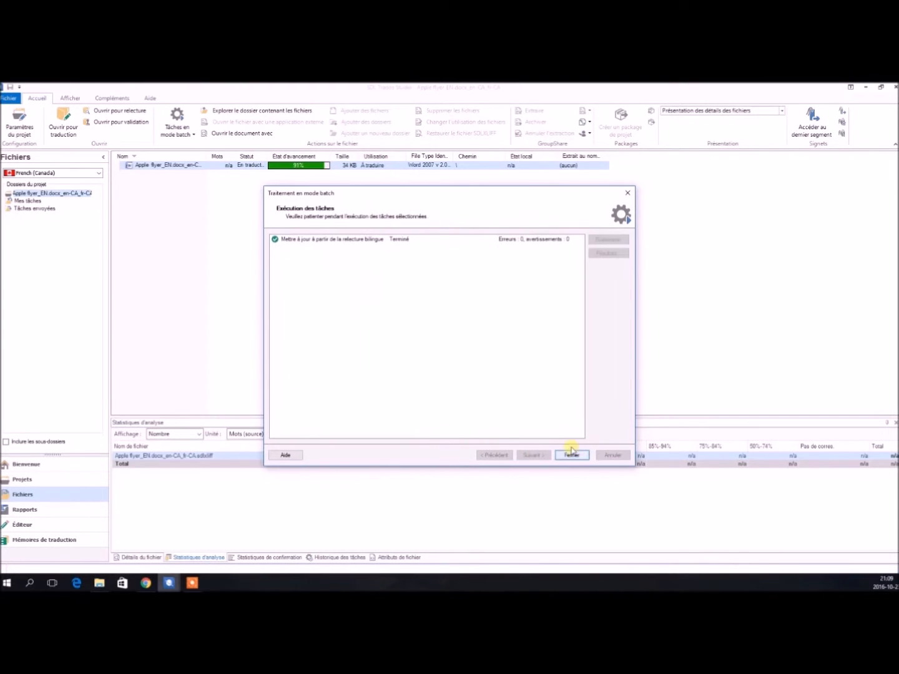
pyautogui.click(572, 455)
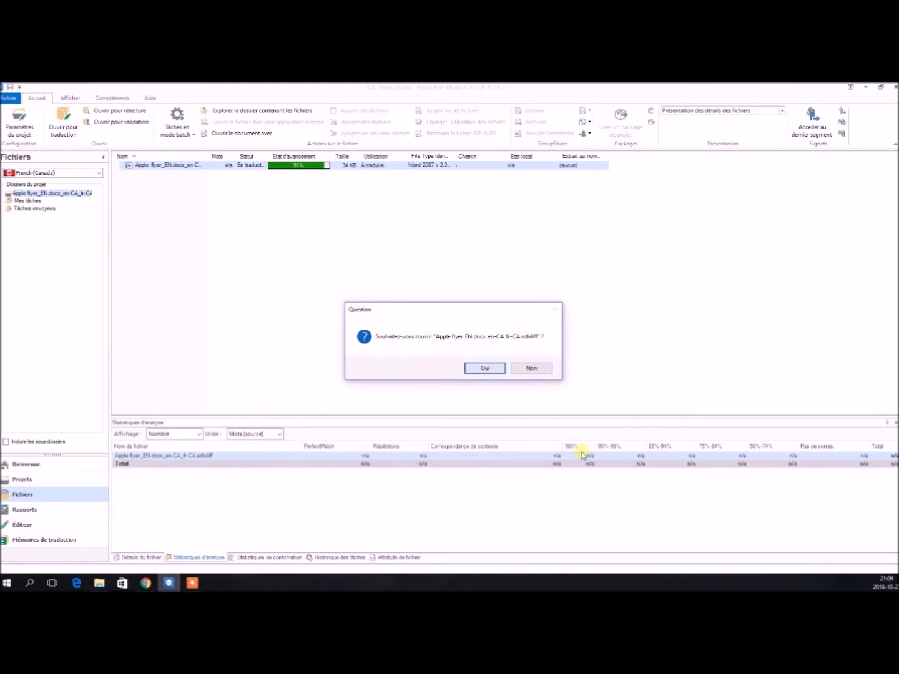
pyautogui.click(485, 368)
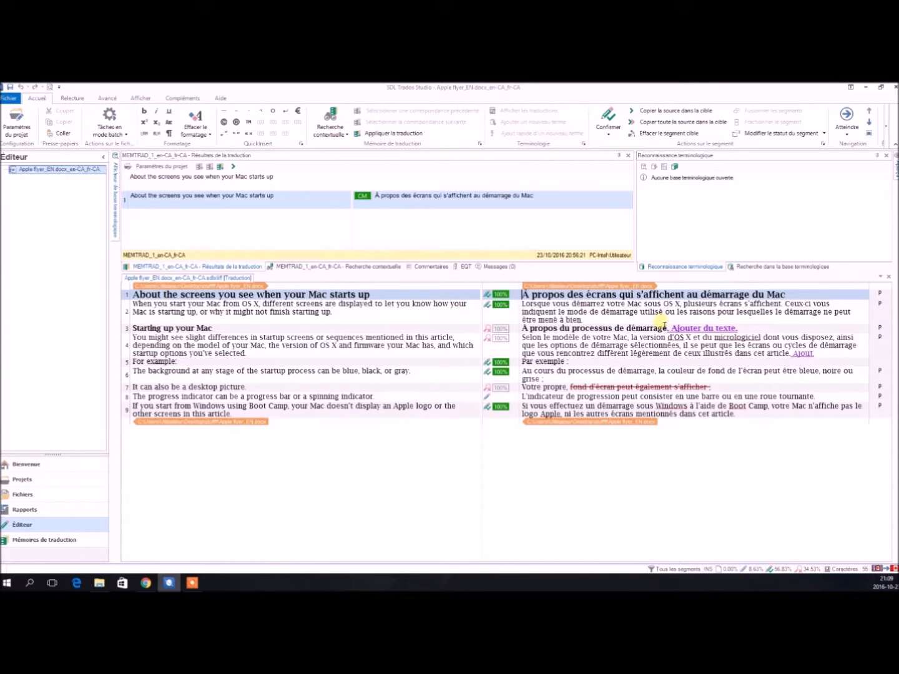
pyautogui.write('.')
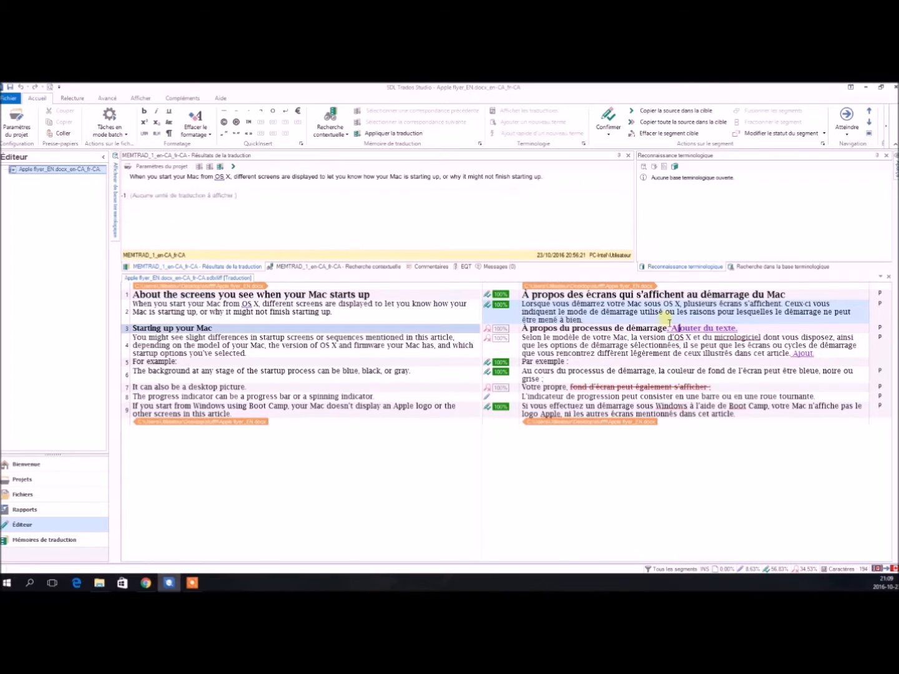
pyautogui.click(680, 328)
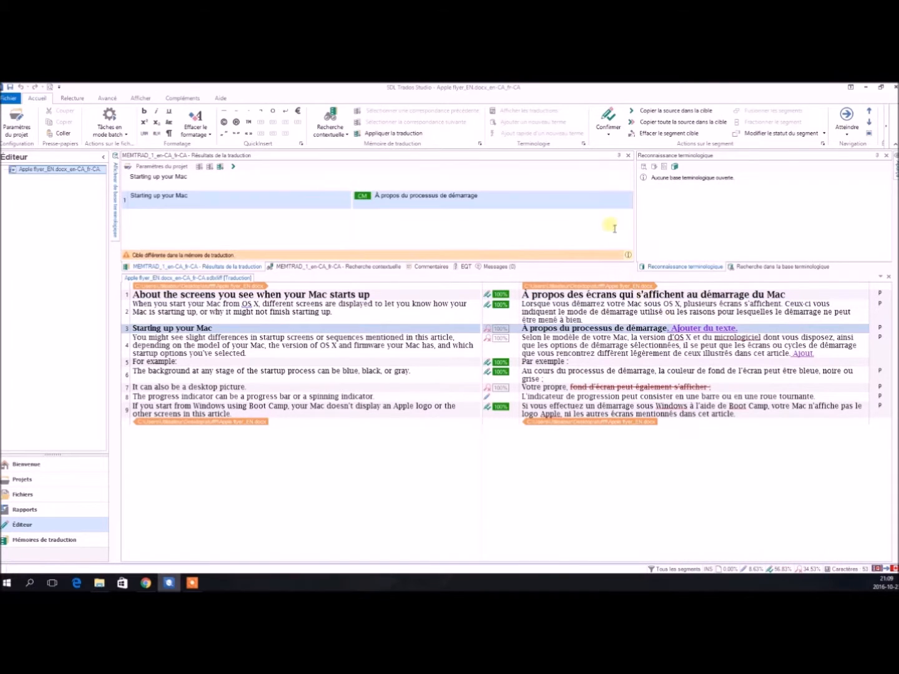
pyautogui.click(608, 134)
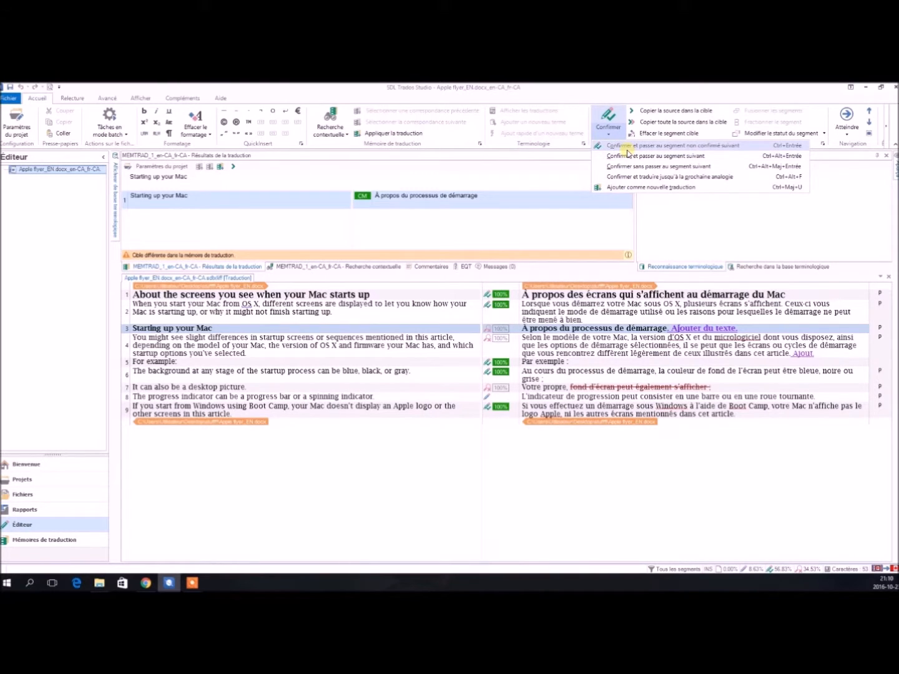
pyautogui.click(714, 396)
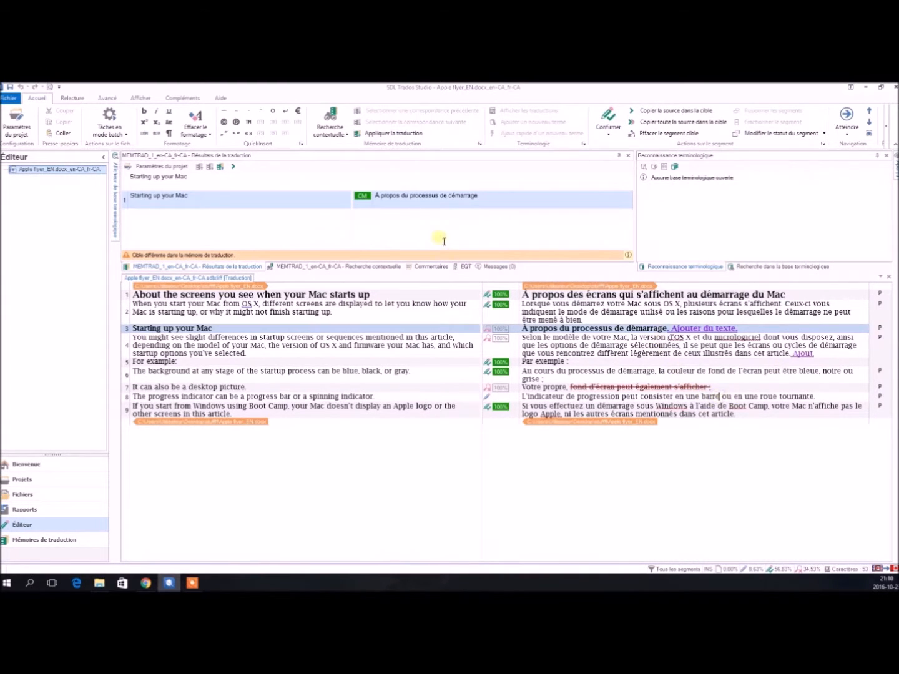
# Accept the tracked insertion "Ajouter du texte." in segment 3.
pyautogui.click(73, 98)
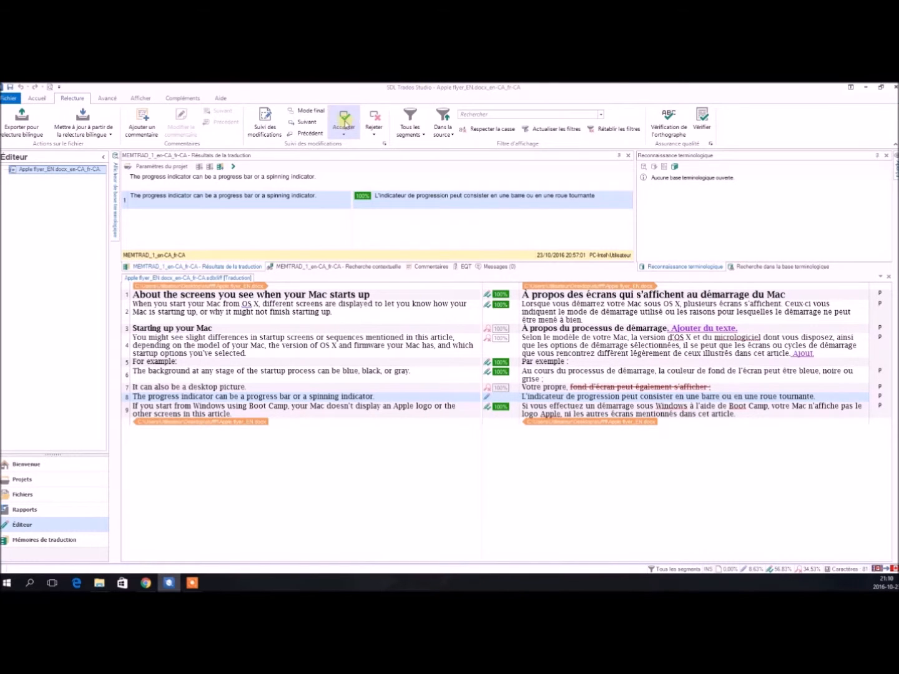
pyautogui.click(351, 131)
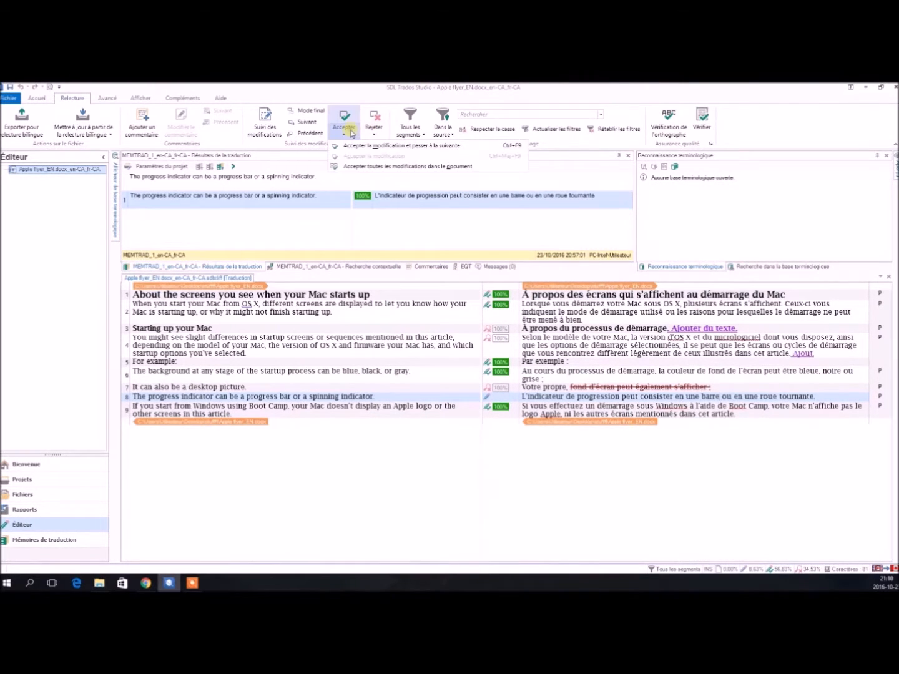
pyautogui.click(355, 145)
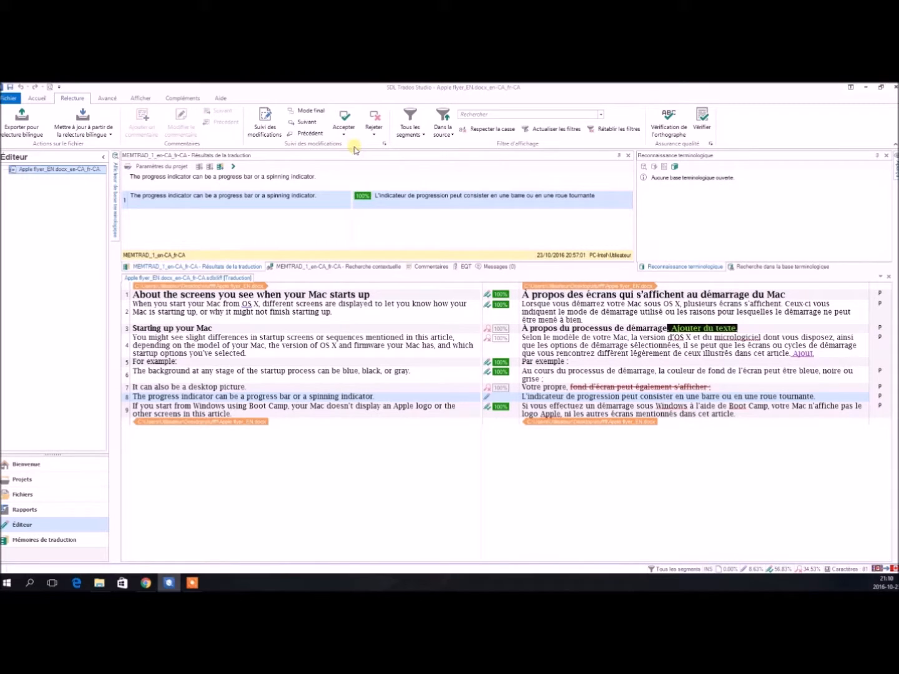
pyautogui.click(347, 118)
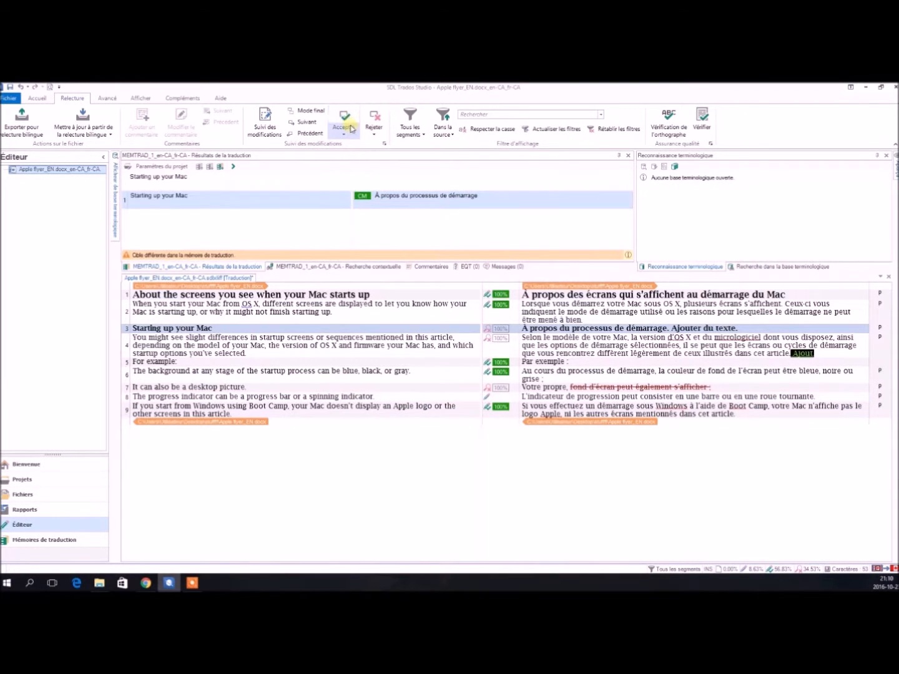
# Accept all remaining tracked changes in the document and confirm the revised segments.
pyautogui.click(349, 128)
pyautogui.click(368, 167)
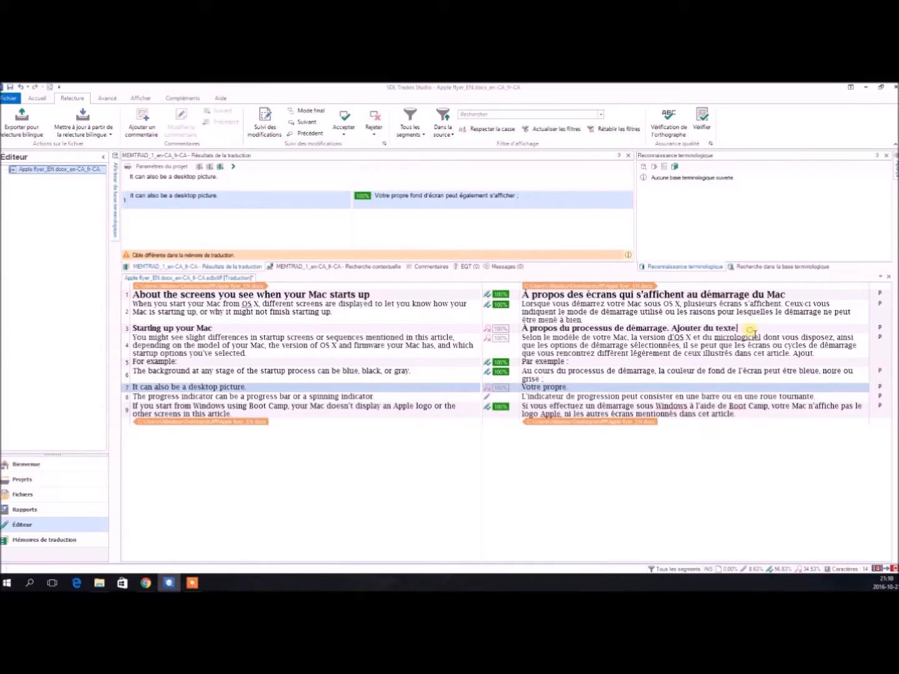
pyautogui.hotkey('ctrl', 'Return')
pyautogui.hotkey('ctrl', 'Return')
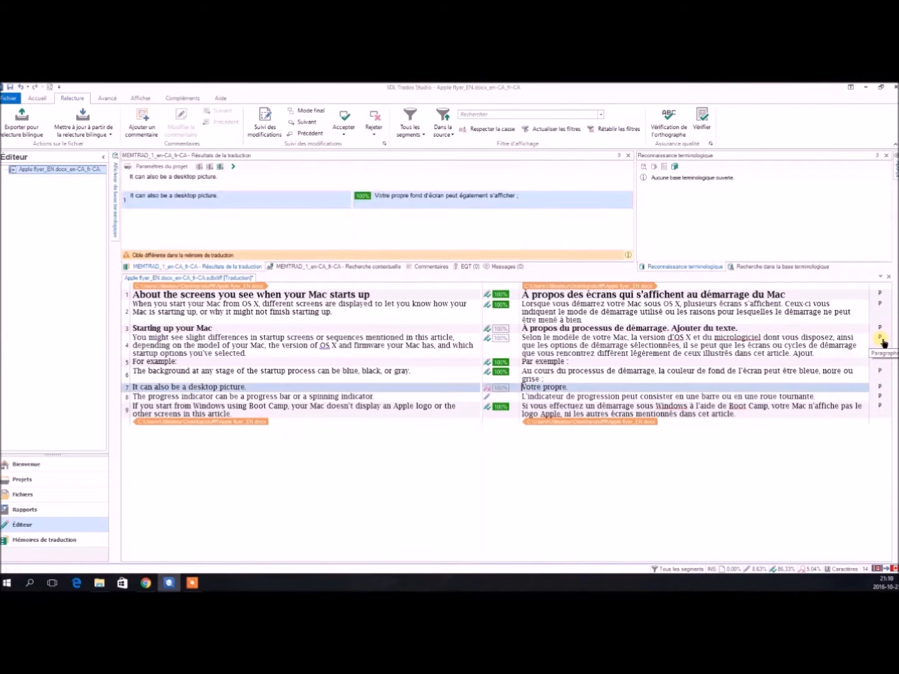
pyautogui.hotkey('ctrl', 'Return')
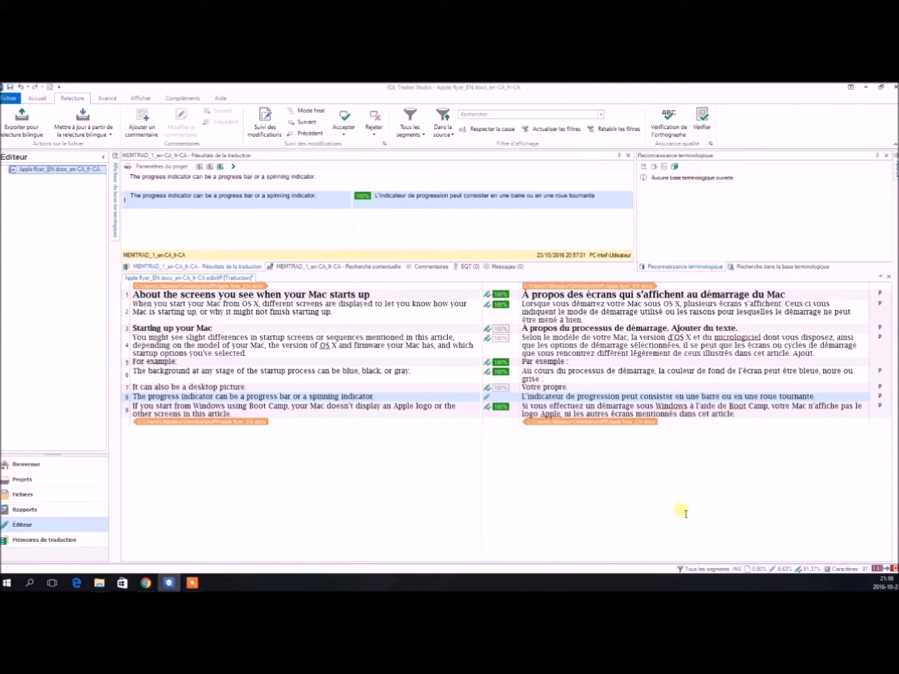
# Save the translated target document as Apple flyer_FR.docx.
pyautogui.click(659, 299)
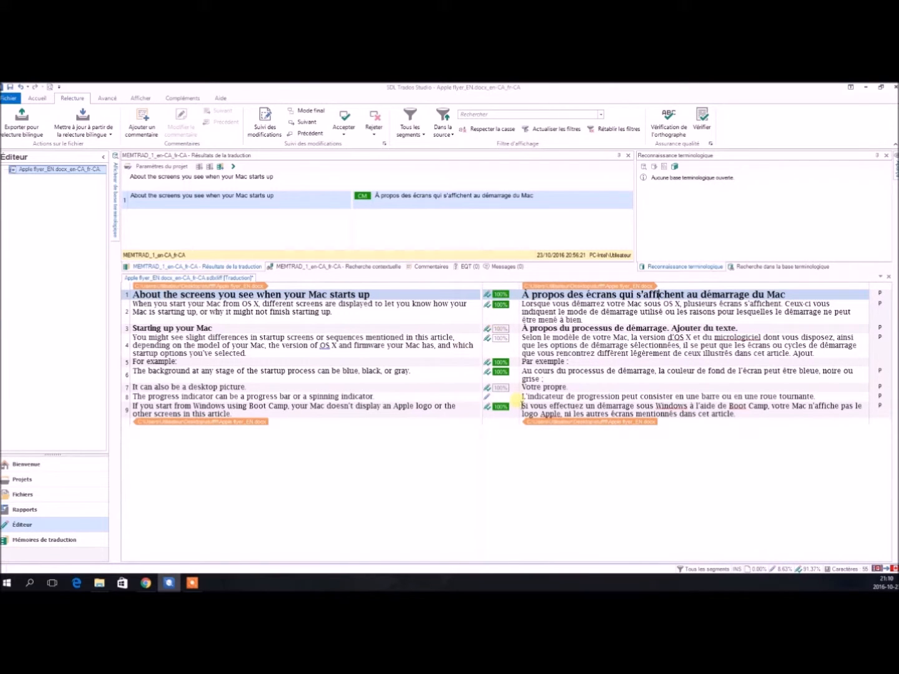
pyautogui.click(587, 487)
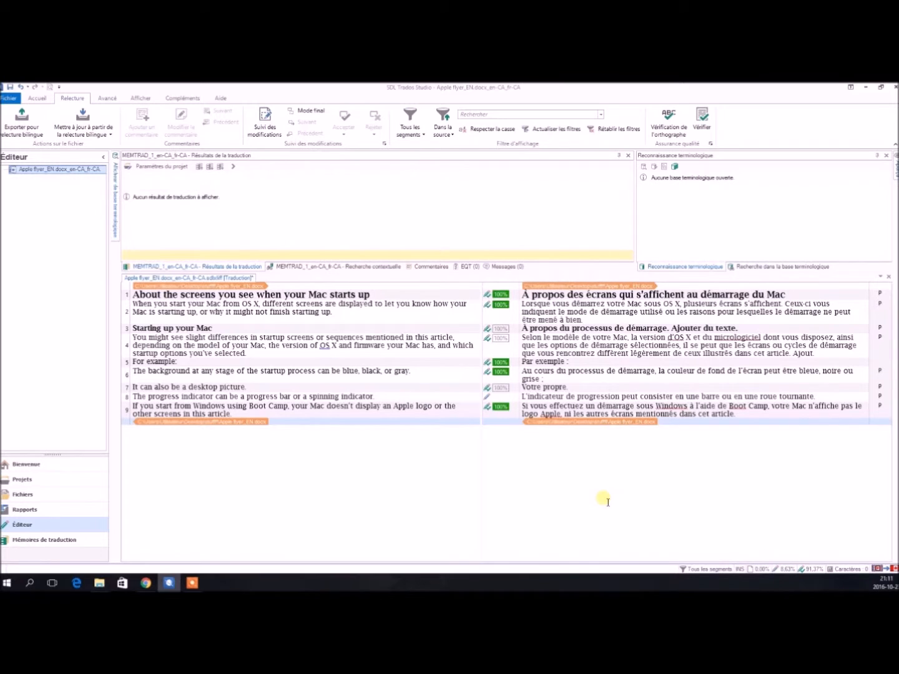
pyautogui.click(10, 98)
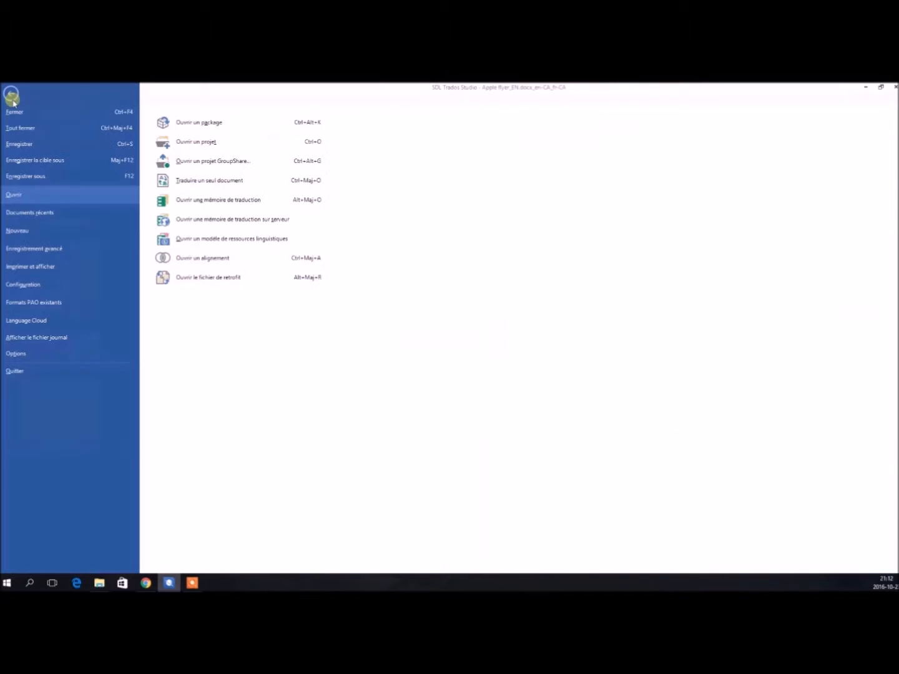
pyautogui.click(37, 160)
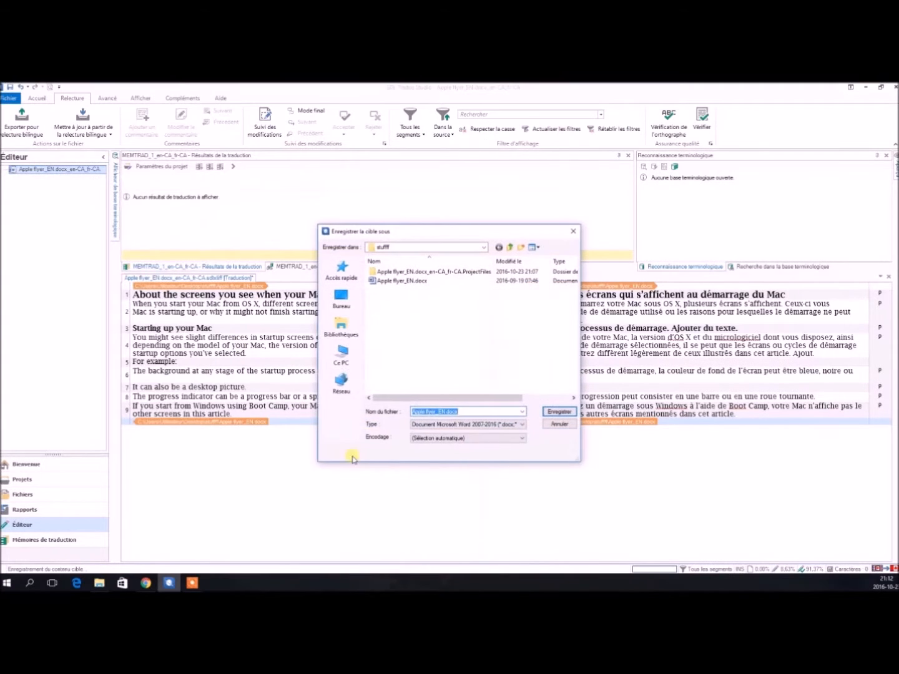
pyautogui.click(460, 414)
pyautogui.press('BackSpace')
pyautogui.write('FR')
pyautogui.press('Return')
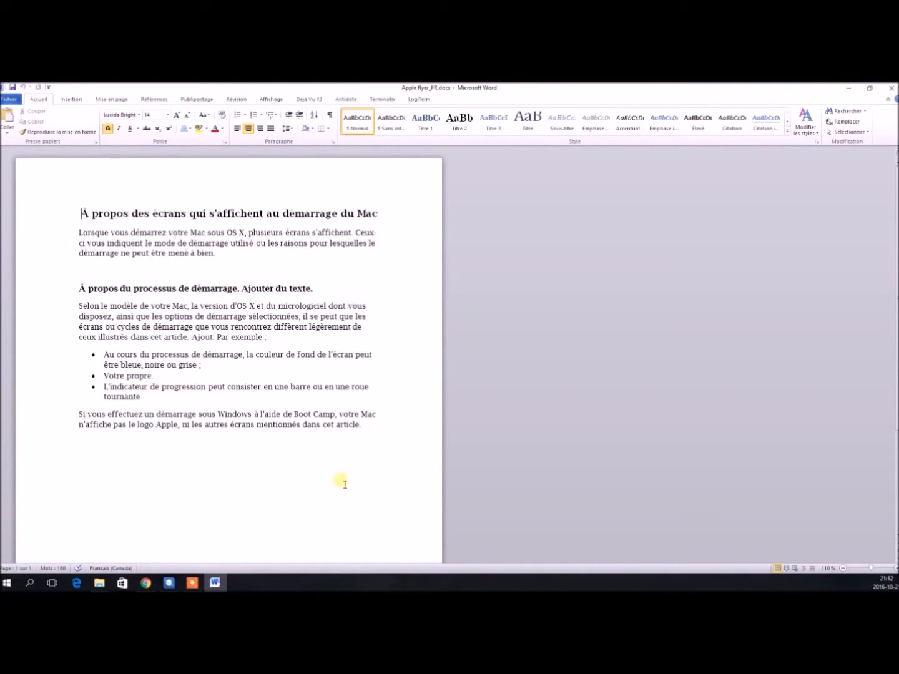
# Turn on Track Changes in Word and delete "des écrans" from the document title.
pyautogui.click(375, 430)
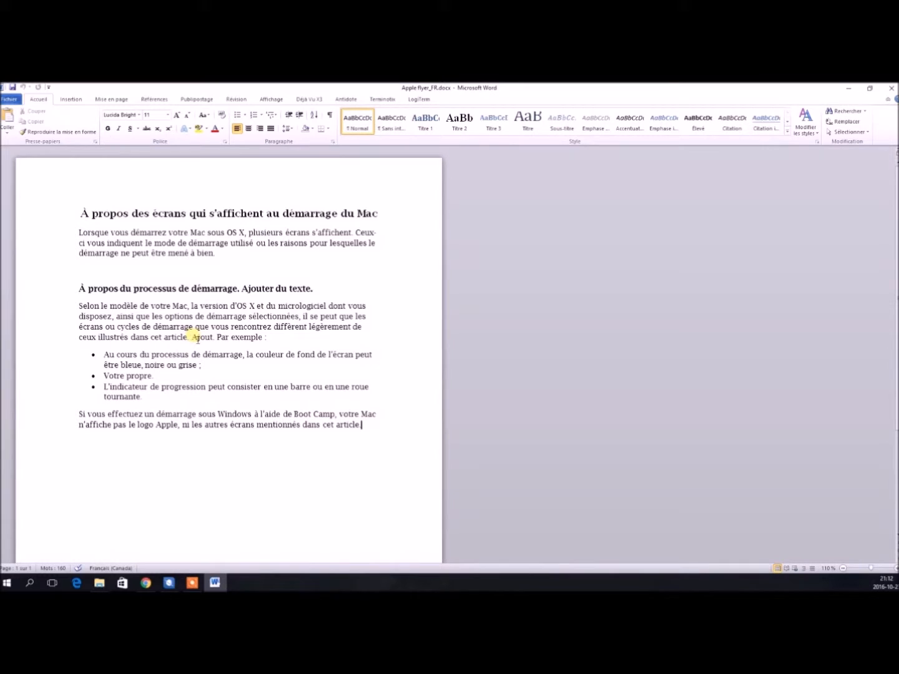
pyautogui.click(236, 99)
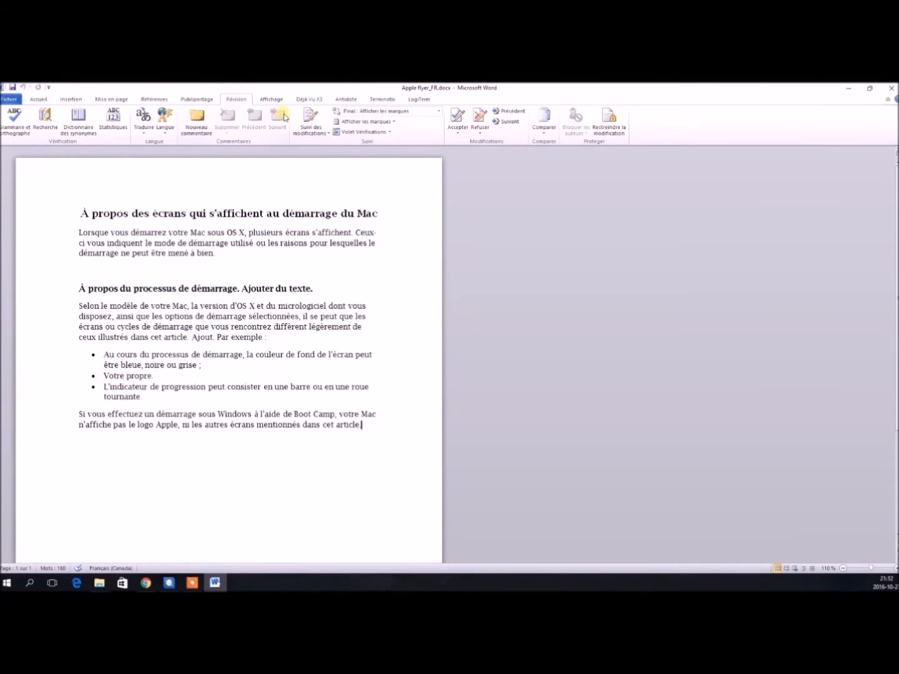
pyautogui.click(310, 118)
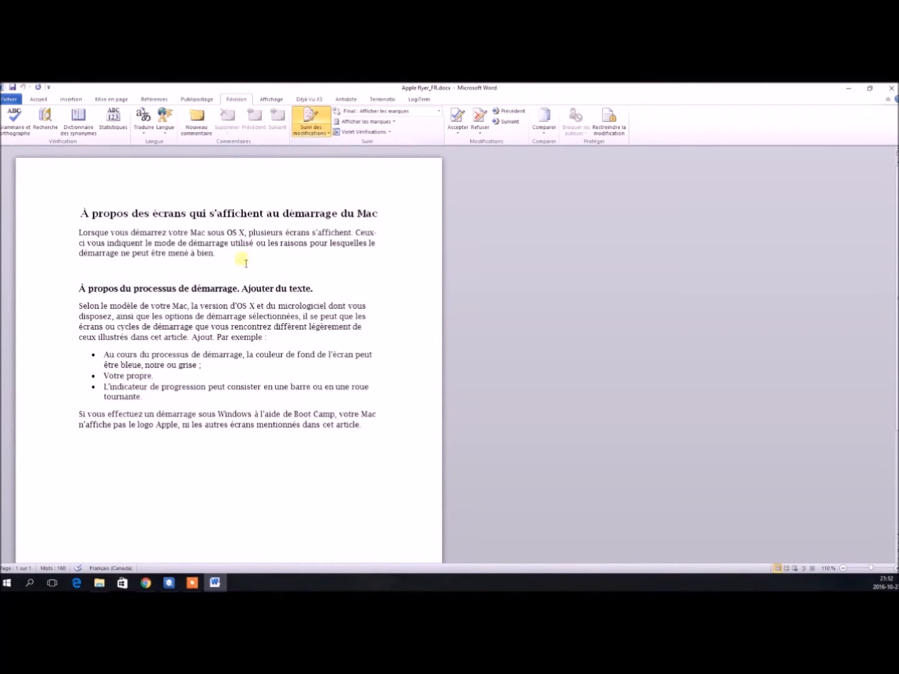
pyautogui.moveTo(133, 215); pyautogui.dragTo(190, 214)
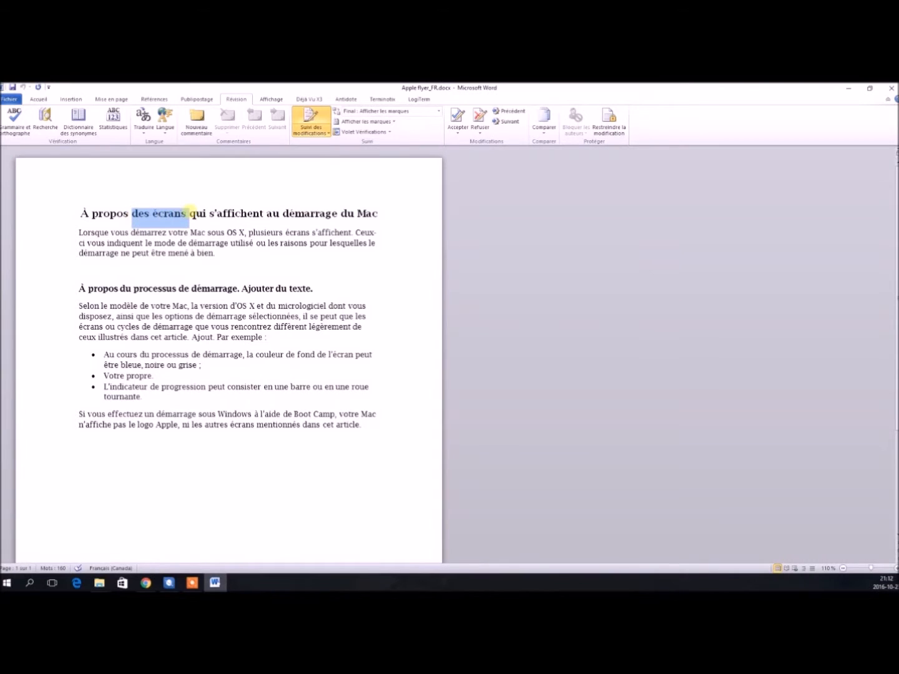
pyautogui.press('Delete')
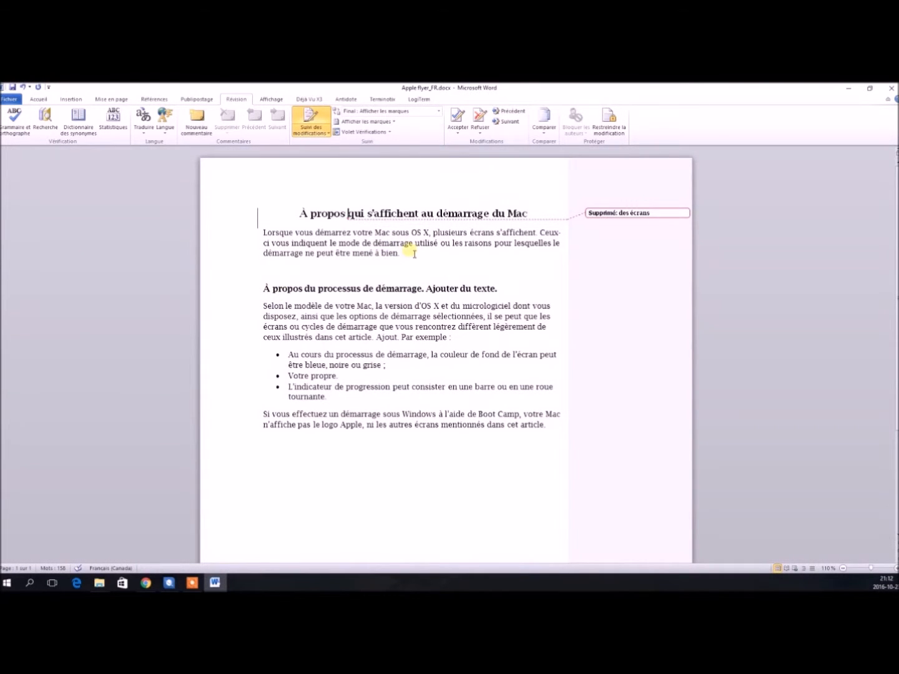
# Append "ajout ici" to the end of the first paragraph.
pyautogui.click(428, 255)
pyautogui.press('BackSpace')
pyautogui.write('Ajout ici.')
pyautogui.hotkey('ctrl', 'z')
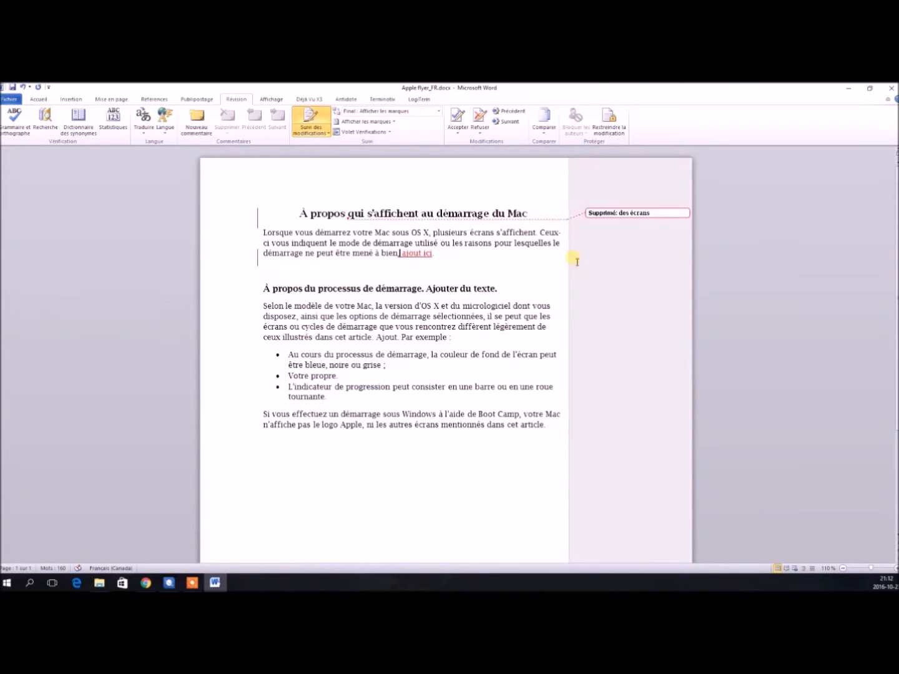
# Insert "très ici ajout" after "Votre propre" in the bullet list, then save and close the Word document.
pyautogui.click(338, 375)
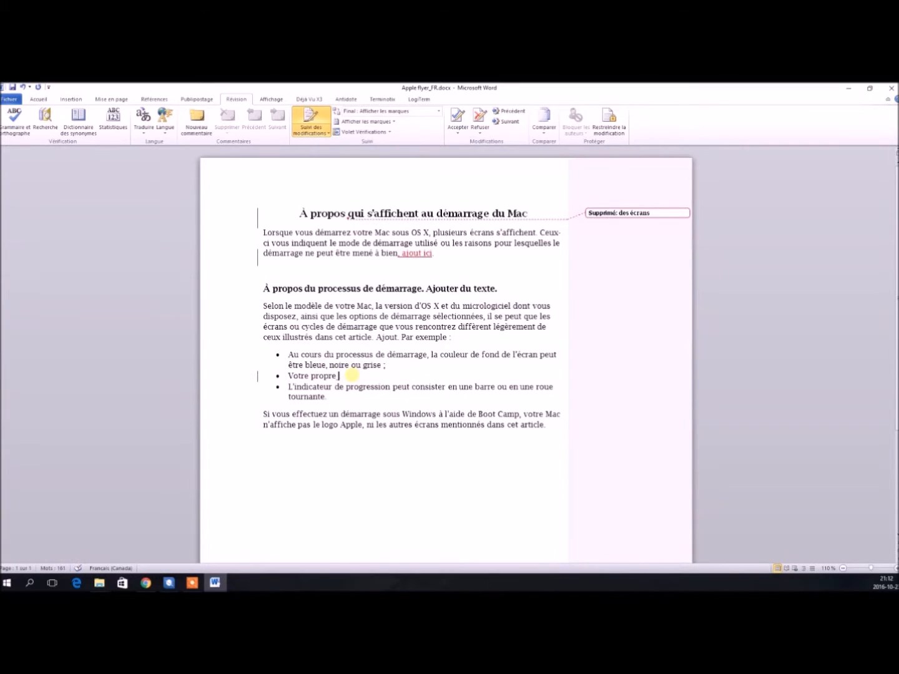
pyautogui.write('très ici ajout')
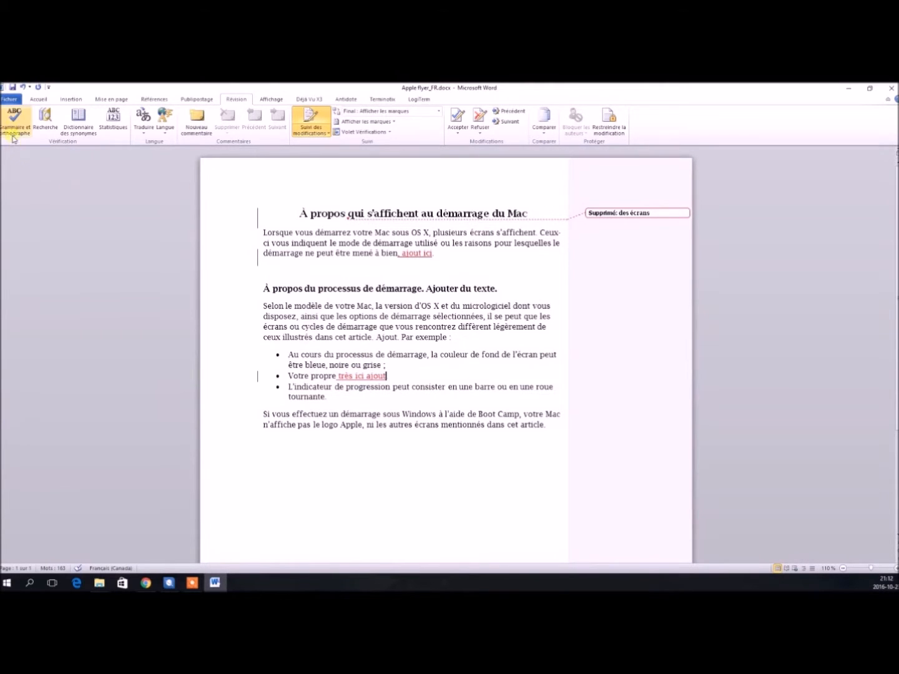
pyautogui.click(12, 89)
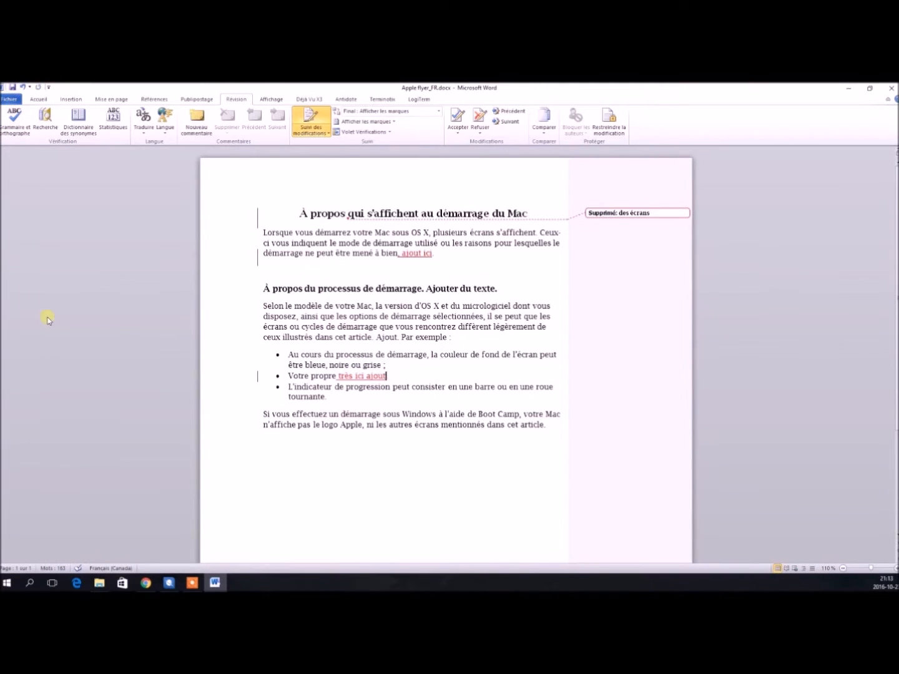
pyautogui.click(891, 89)
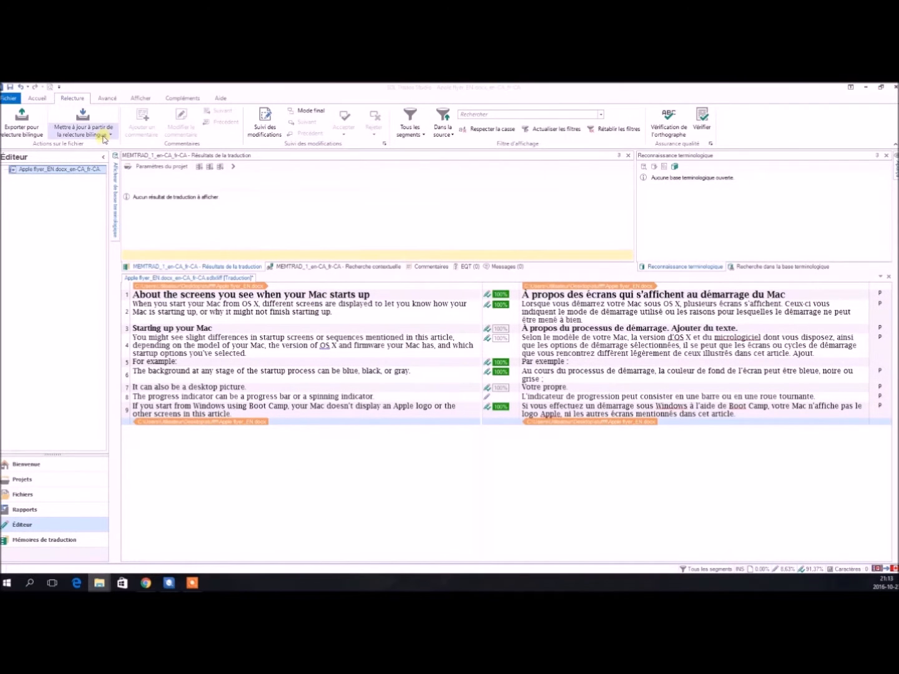
# Start the update from reviewed target file (retrofit) task and add Apple flyer_FR.docx as the reviewed target file.
pyautogui.click(105, 136)
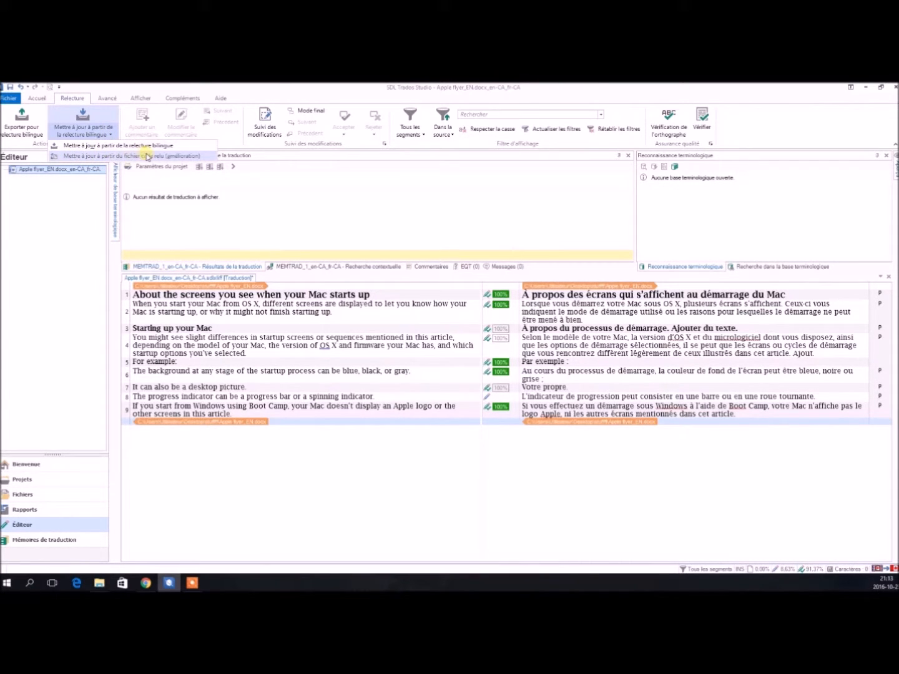
pyautogui.click(184, 158)
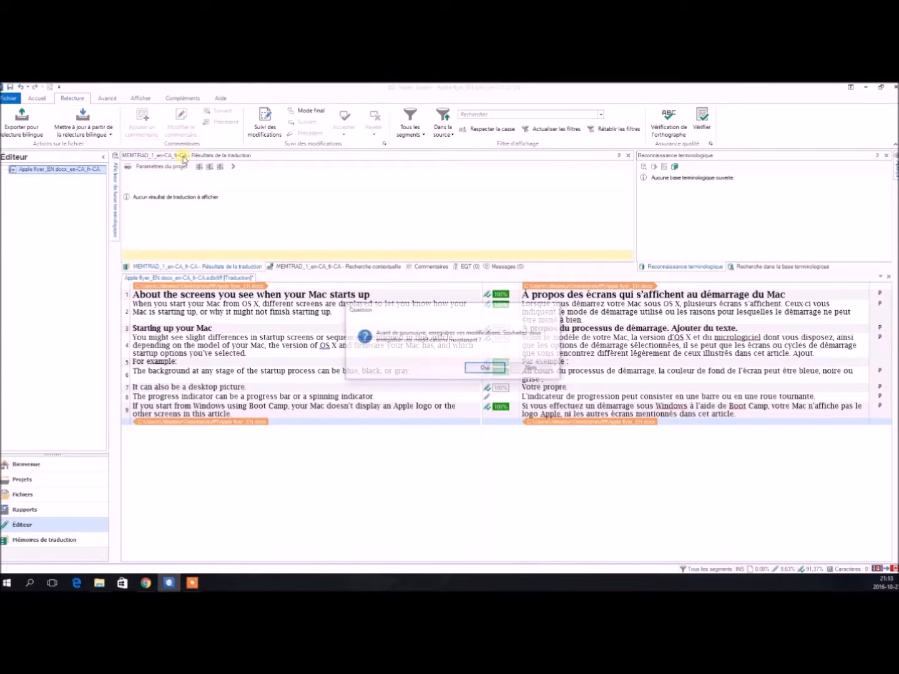
pyautogui.click(485, 369)
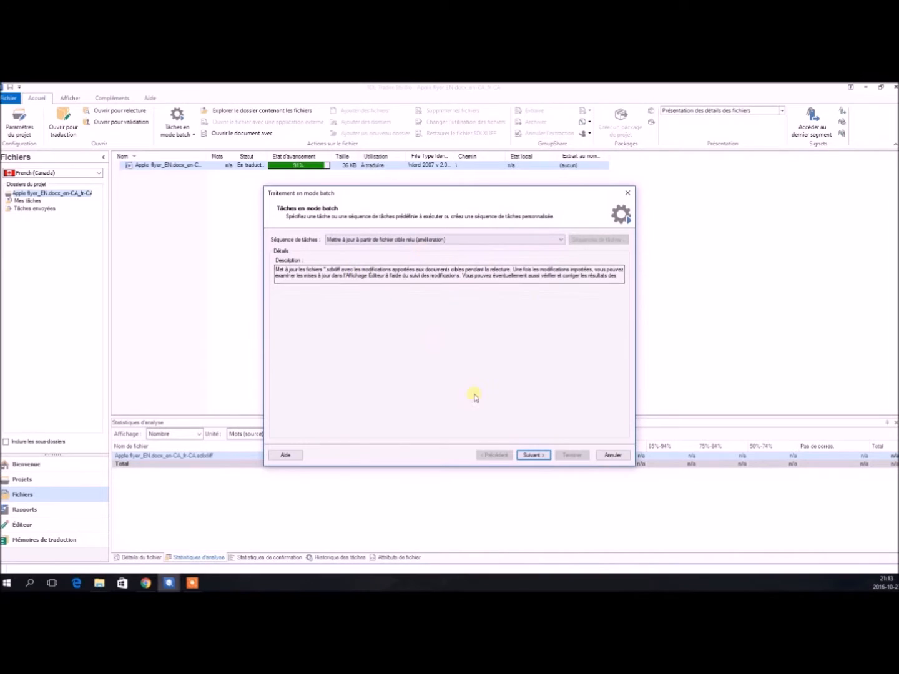
pyautogui.click(529, 453)
pyautogui.click(287, 238)
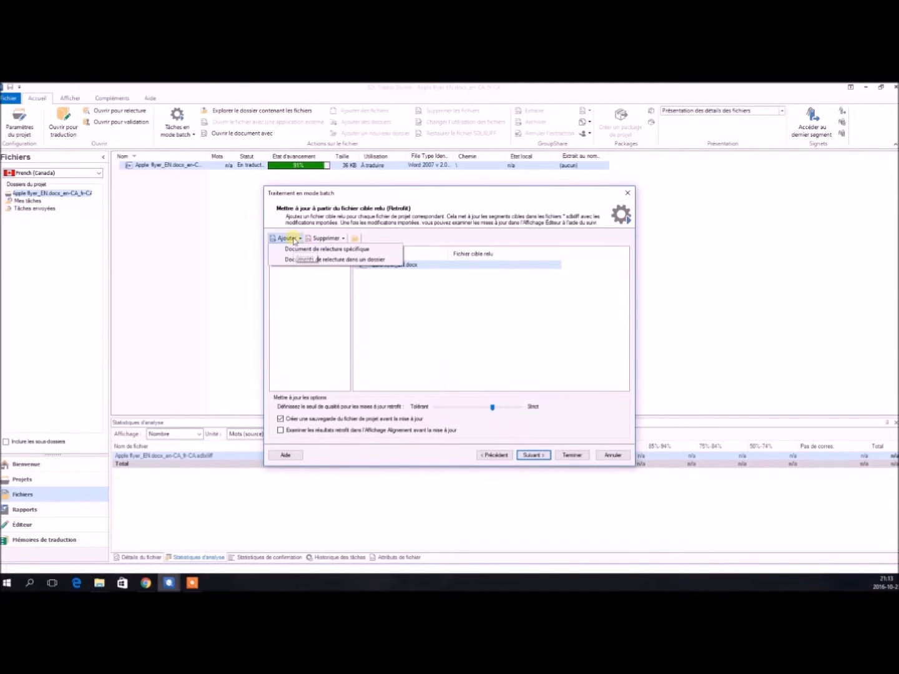
pyautogui.click(298, 250)
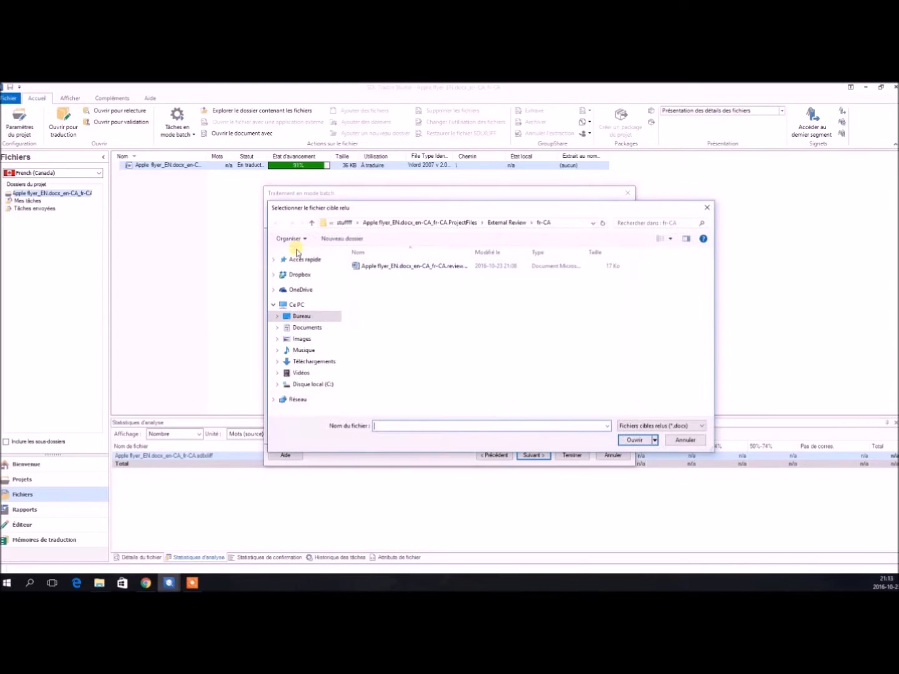
pyautogui.click(342, 223)
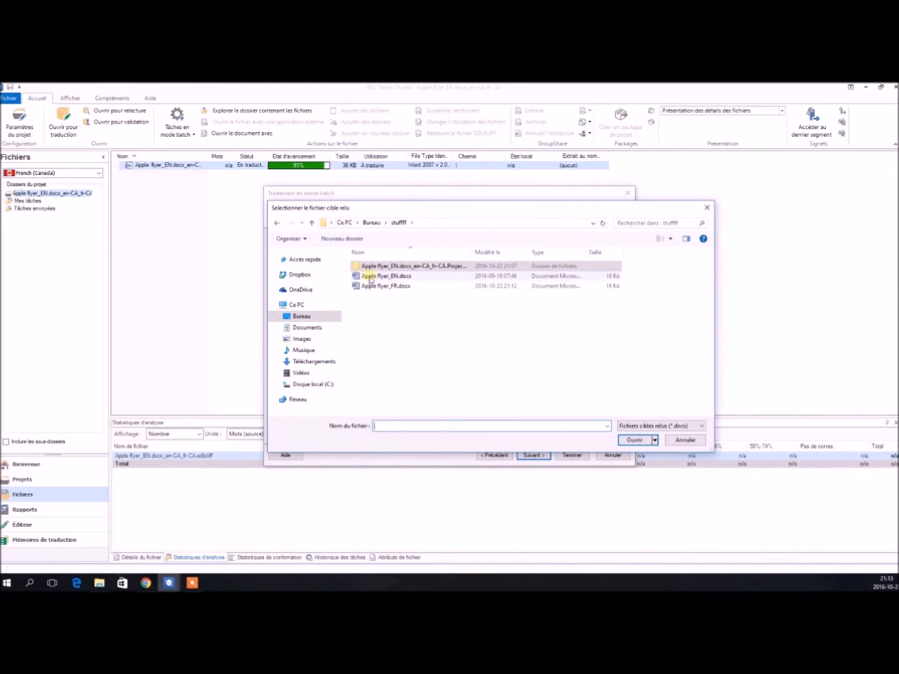
pyautogui.doubleClick(382, 288)
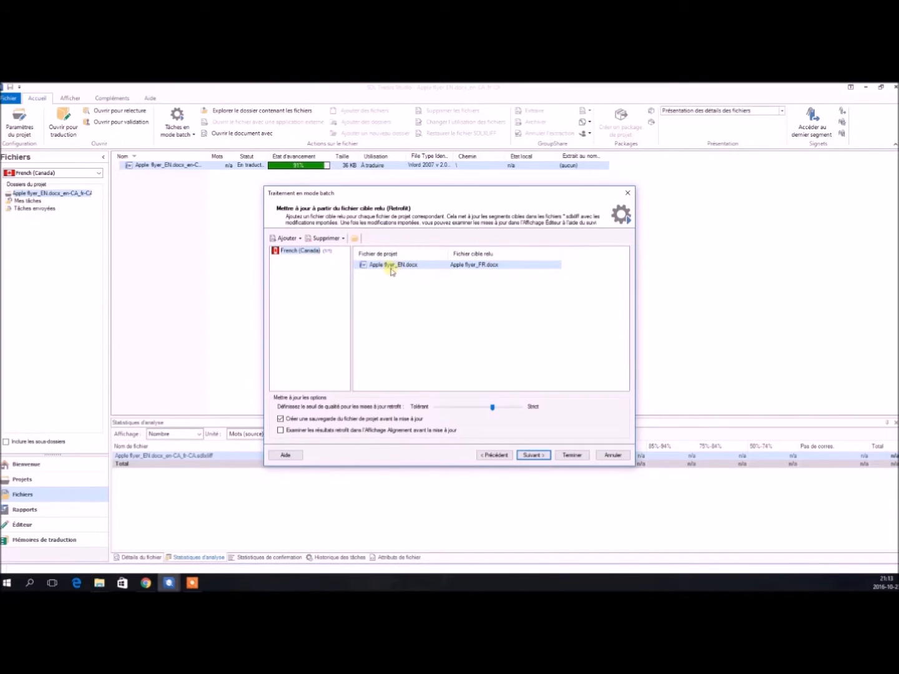
# Run the retrofit task and reopen the updated Apple flyer_EN.docx_en-CA_fr-CA.sdlxliff file.
pyautogui.click(525, 455)
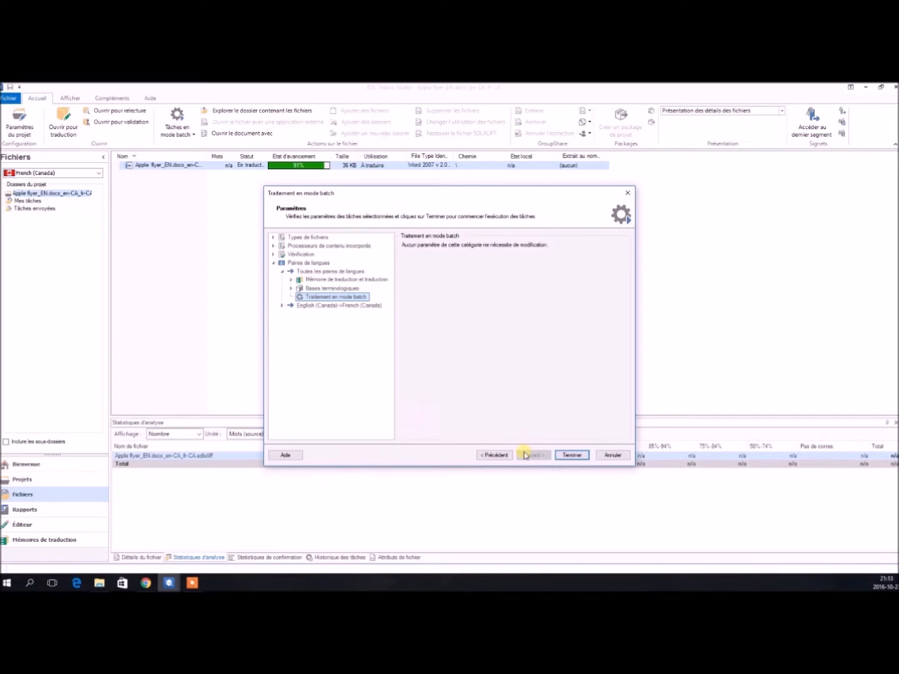
pyautogui.click(564, 455)
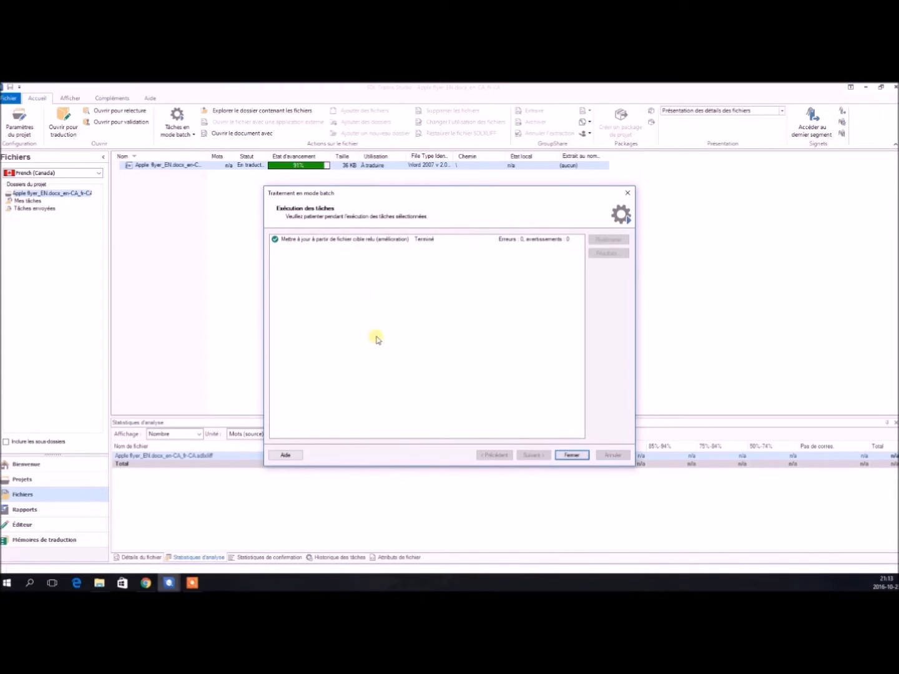
pyautogui.click(572, 455)
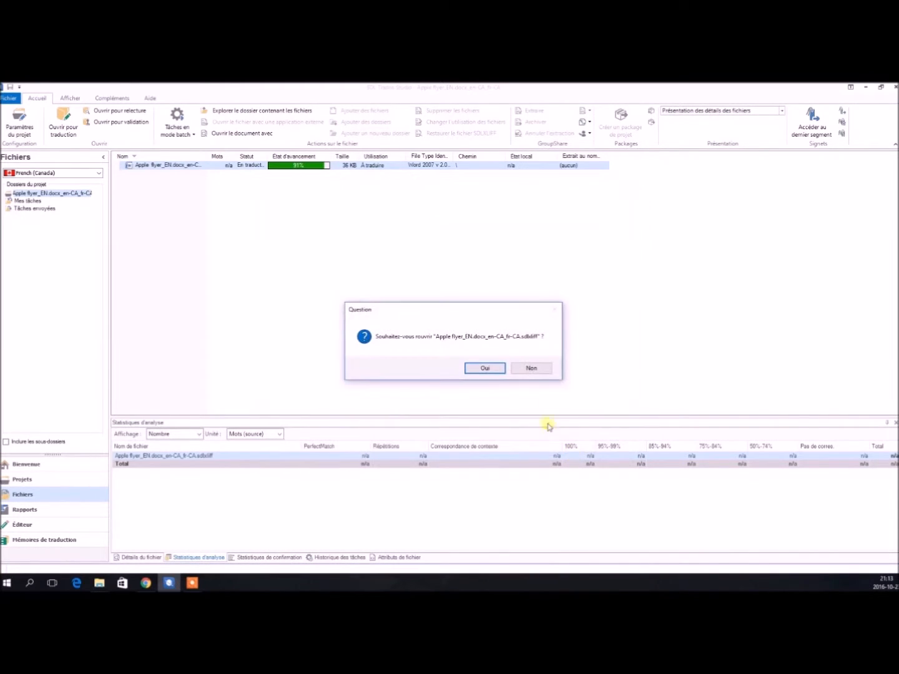
pyautogui.click(498, 368)
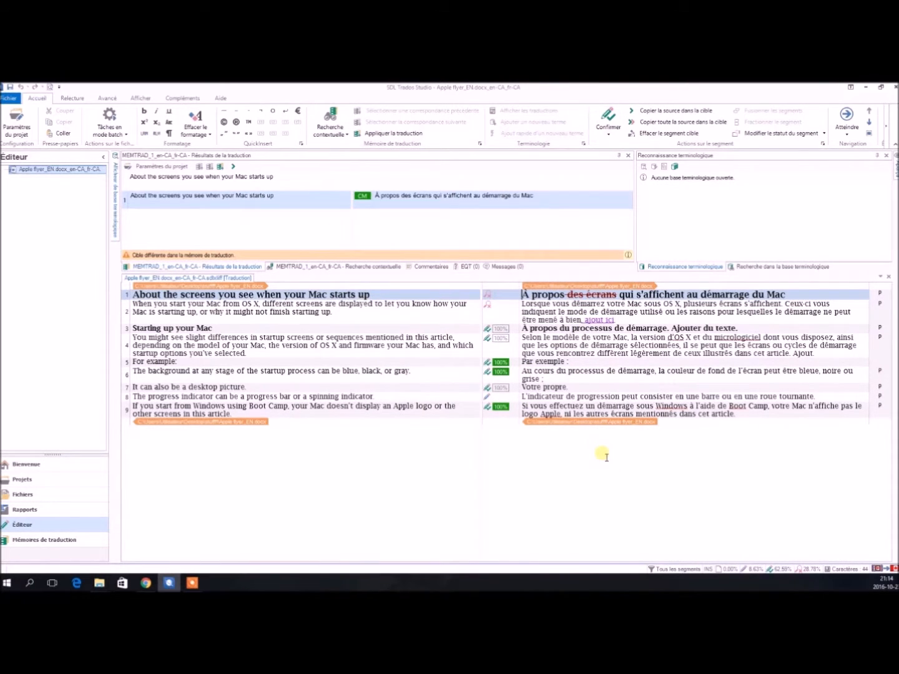
# Accept all tracked changes in the document.
pyautogui.click(73, 98)
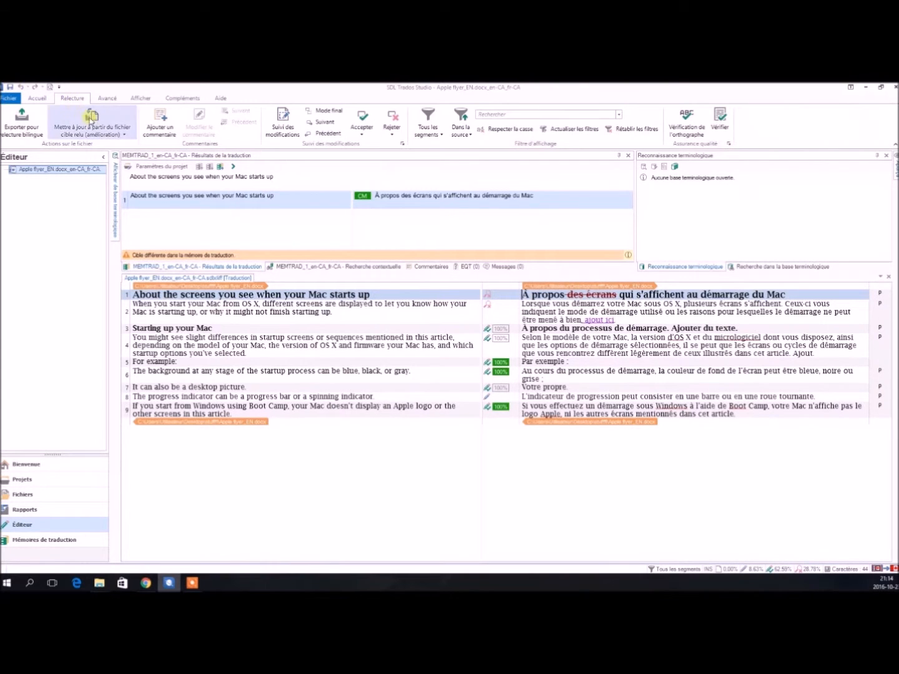
pyautogui.click(105, 127)
pyautogui.click(537, 370)
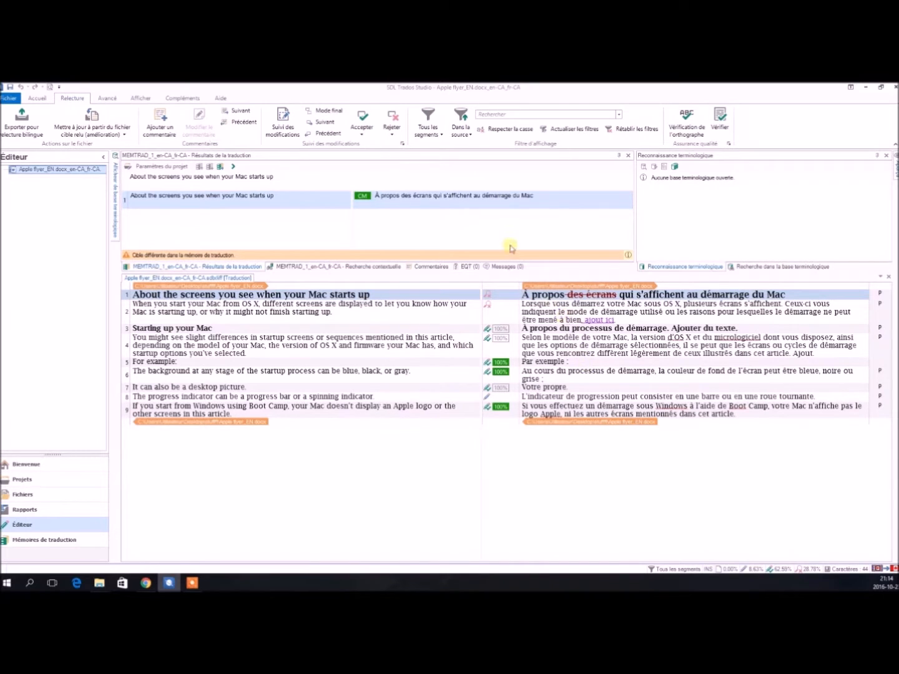
pyautogui.click(359, 131)
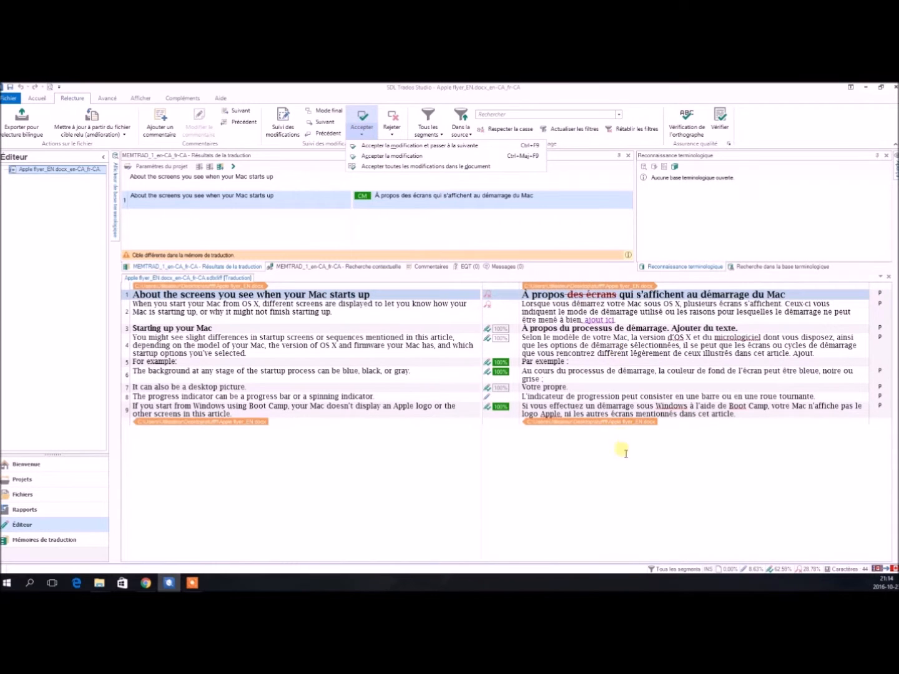
pyautogui.click(421, 167)
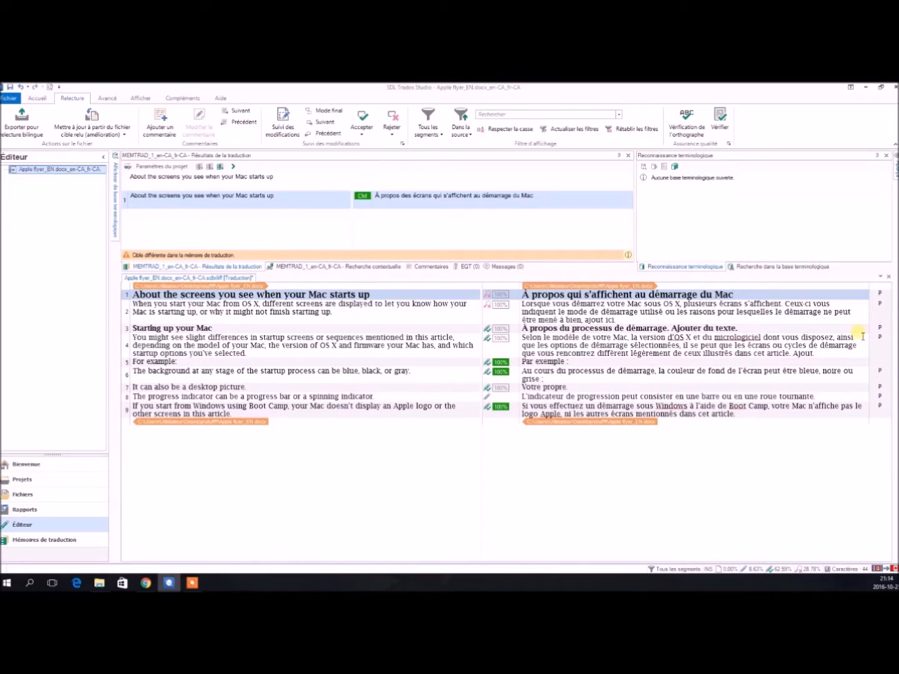
# Confirm the updated segments one after another.
pyautogui.hotkey('ctrl', 'Return')
pyautogui.hotkey('ctrl', 'Return')
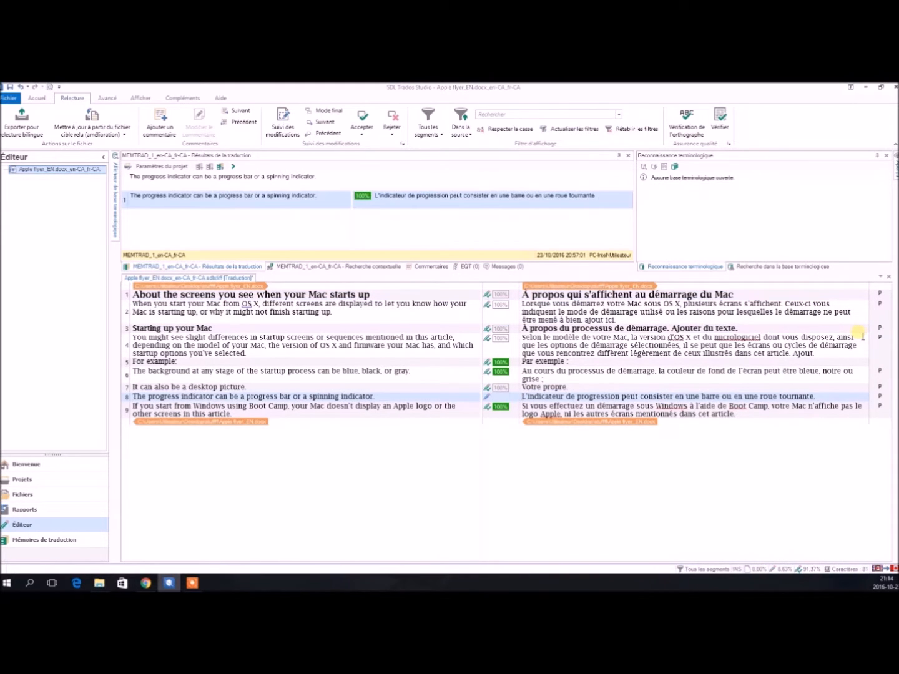
pyautogui.hotkey('ctrl', 'Return')
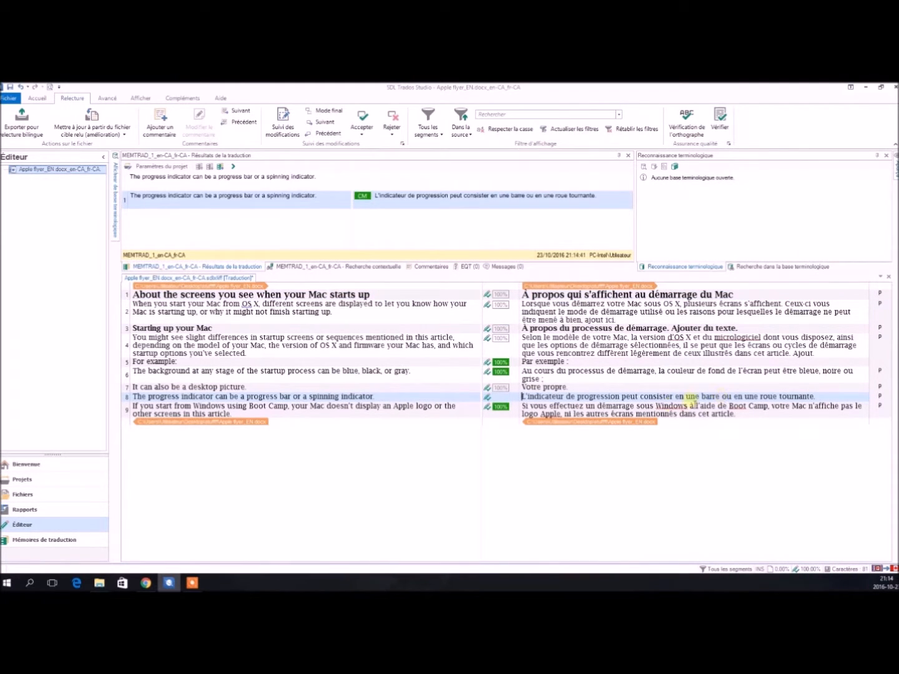